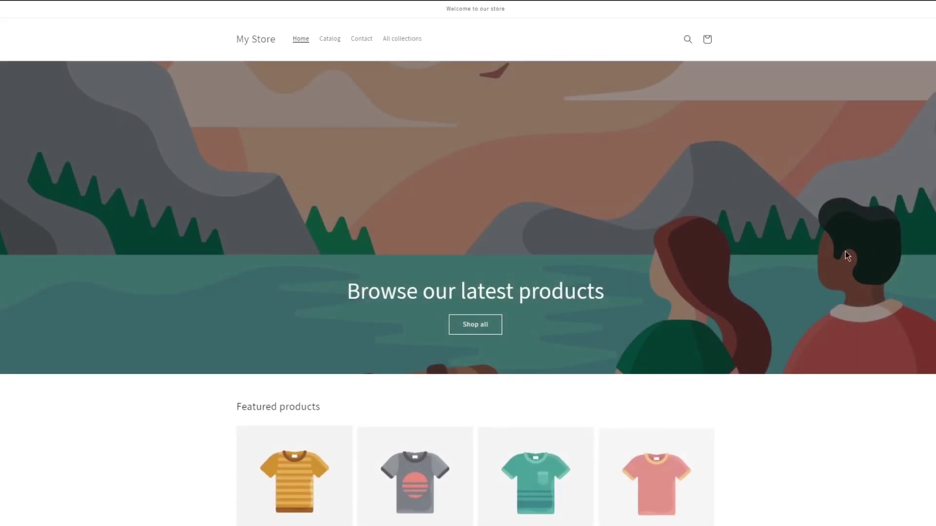
Look over the storefront's cart and product catalog, then bring up the admin products list.
scroll(525, 258, down, 4)
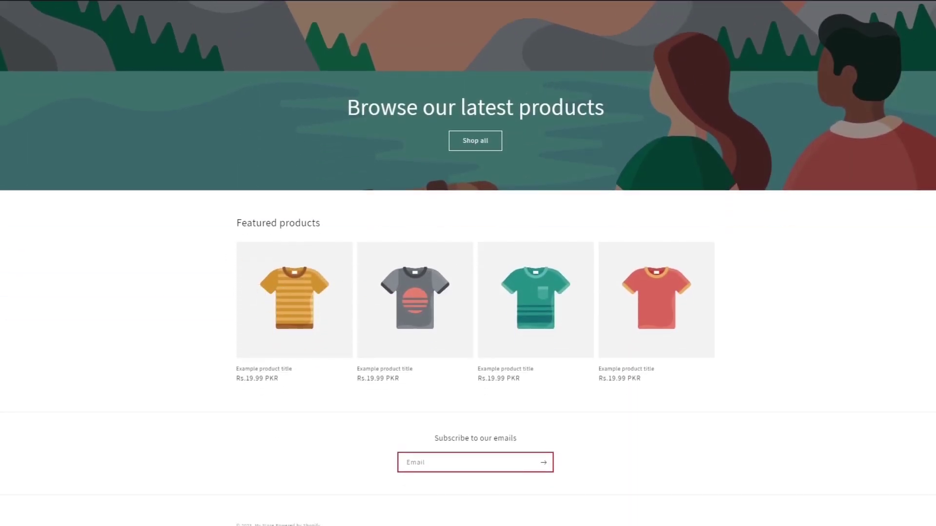
scroll(463, 73, up, 4)
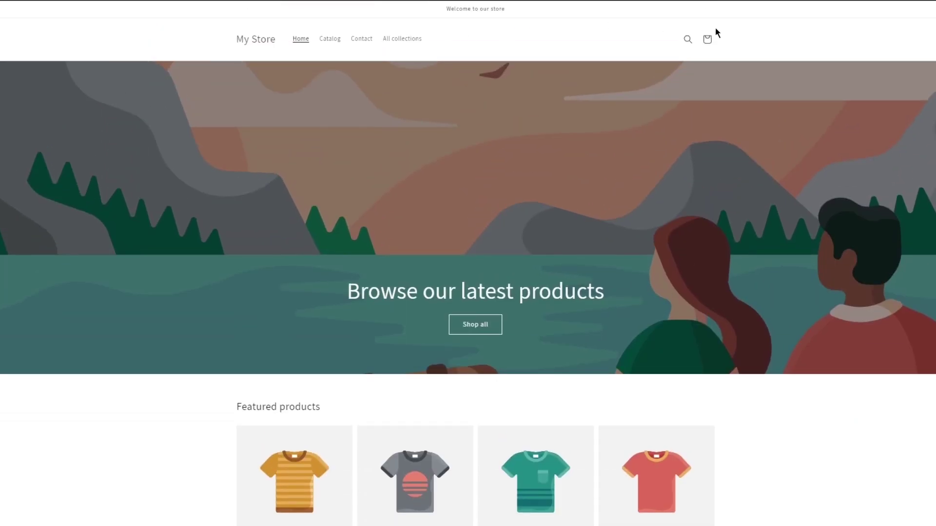
click(710, 42)
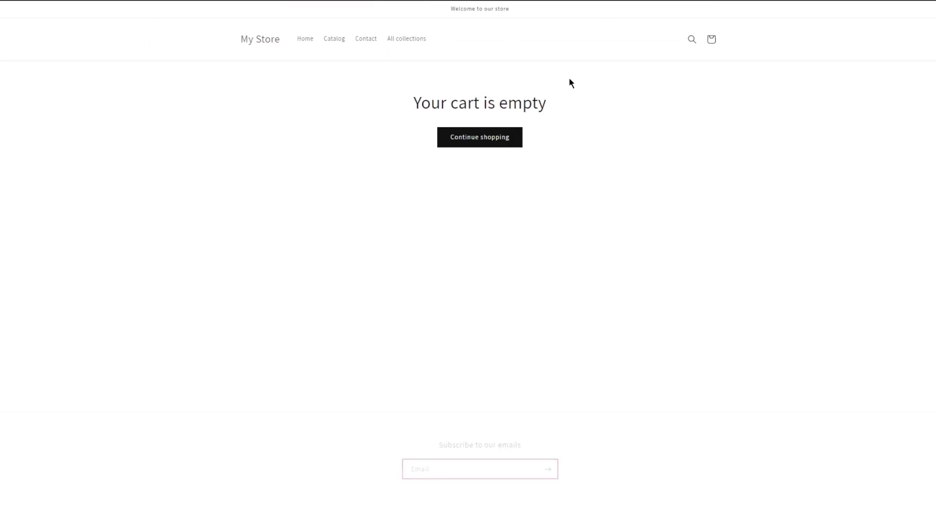
click(487, 142)
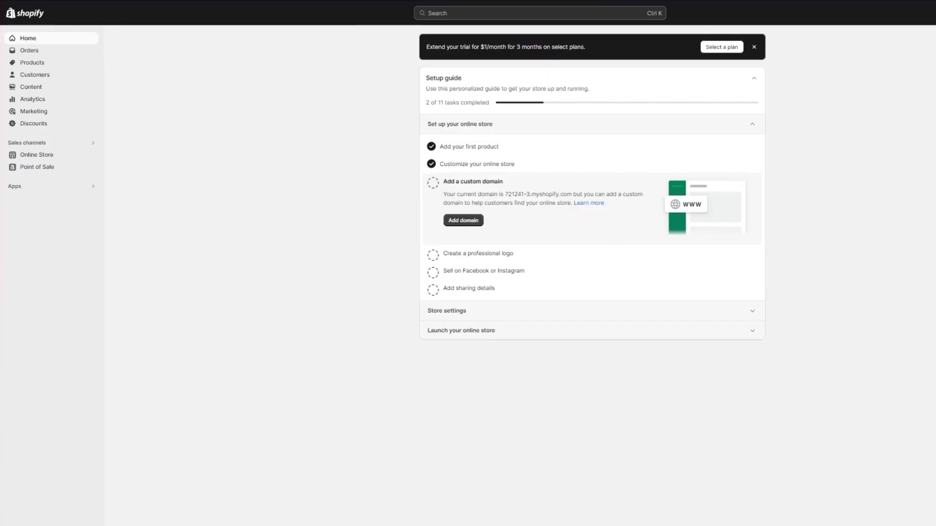
click(62, 62)
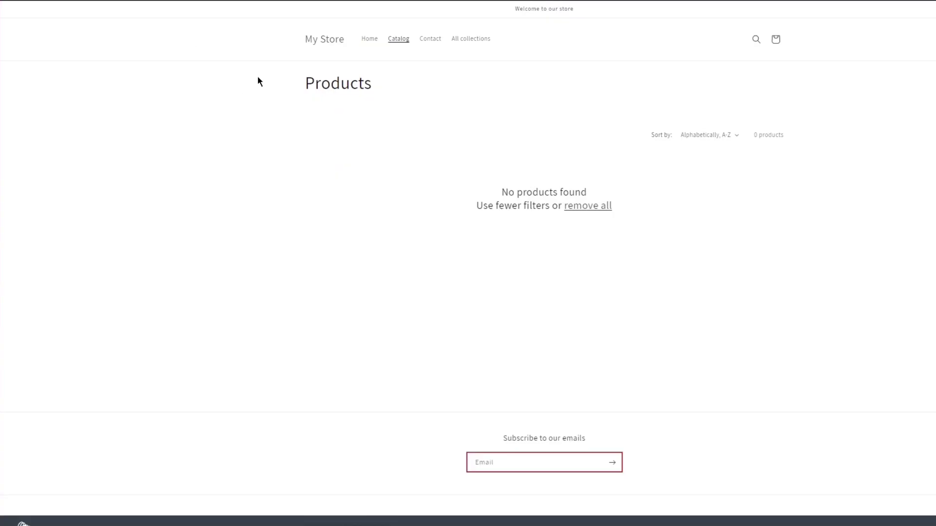
Browse all collections and the Home page collection, then open the pumpkin charm product.
click(480, 39)
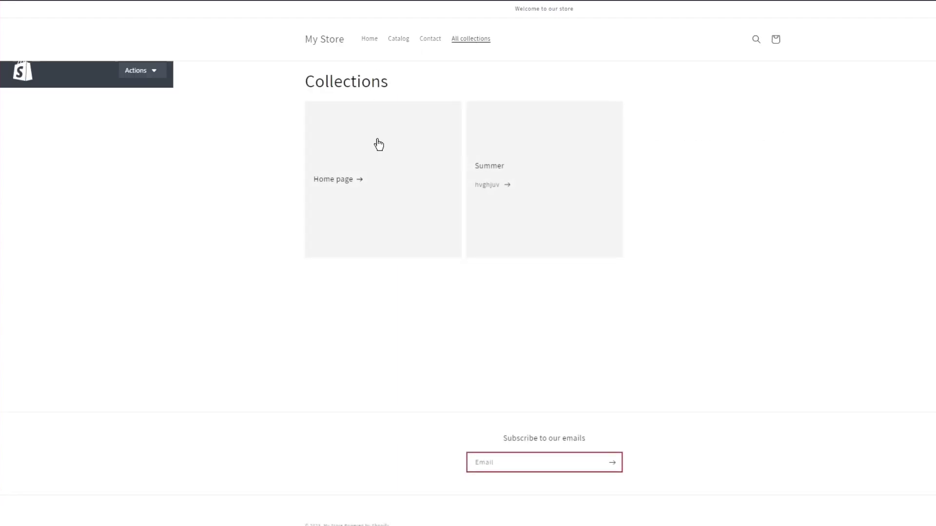
click(455, 139)
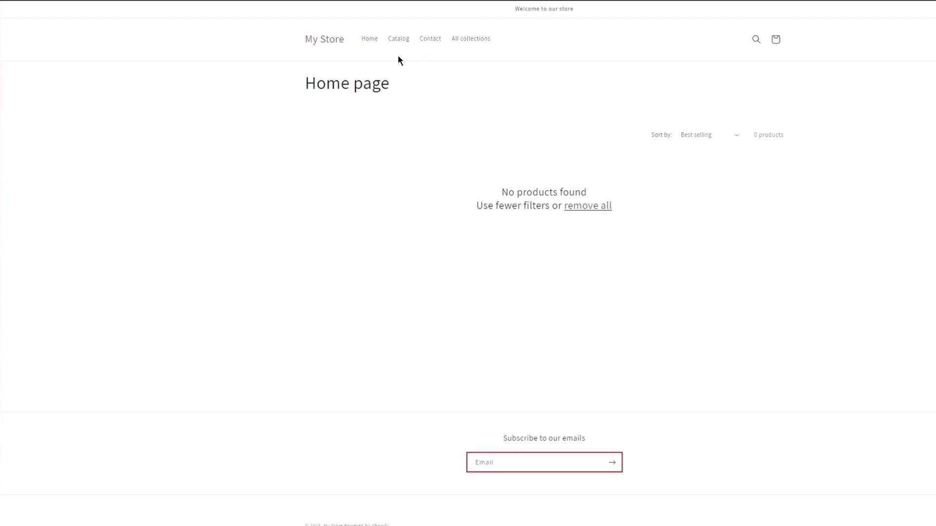
click(366, 43)
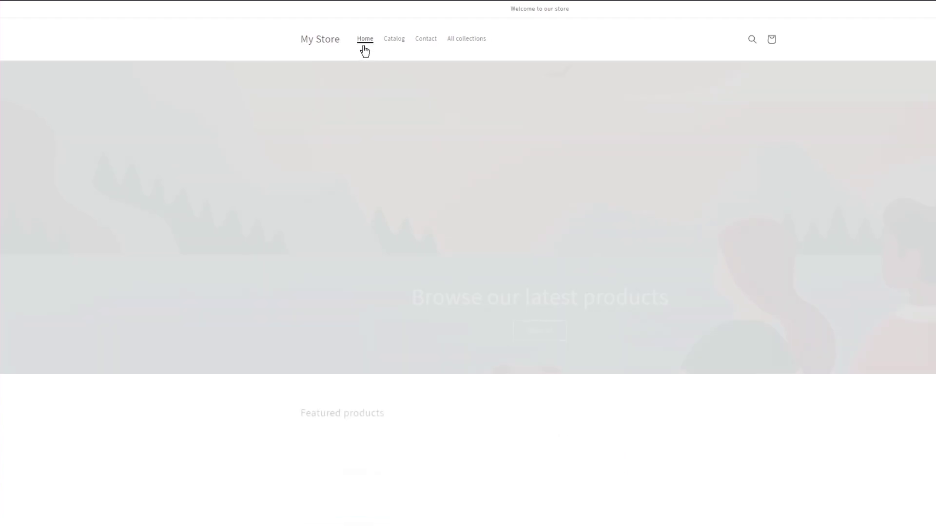
scroll(426, 202, down, 4)
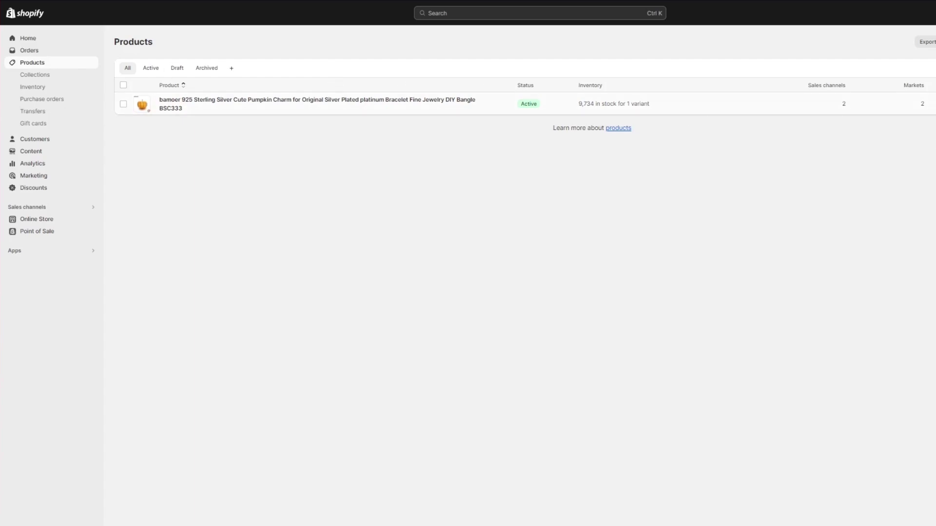
click(633, 103)
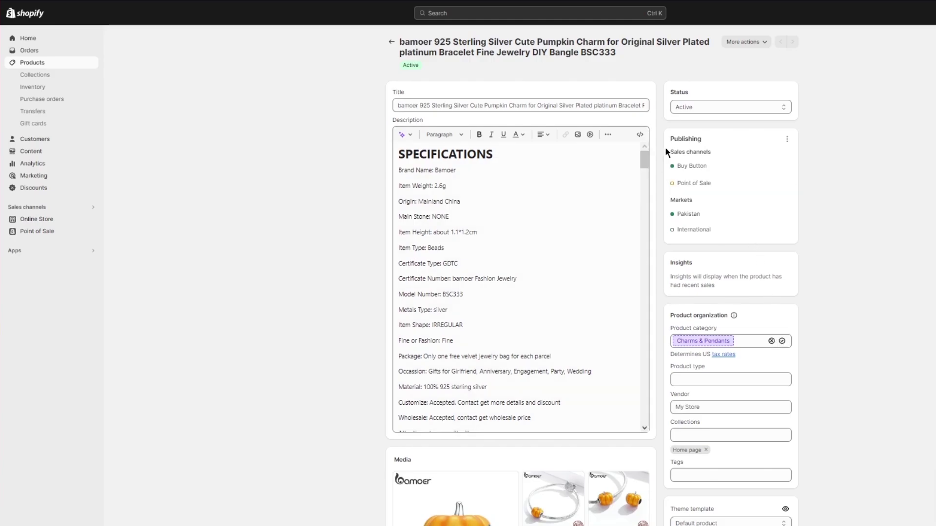
scroll(735, 315, down, 2)
scroll(736, 315, down, 1)
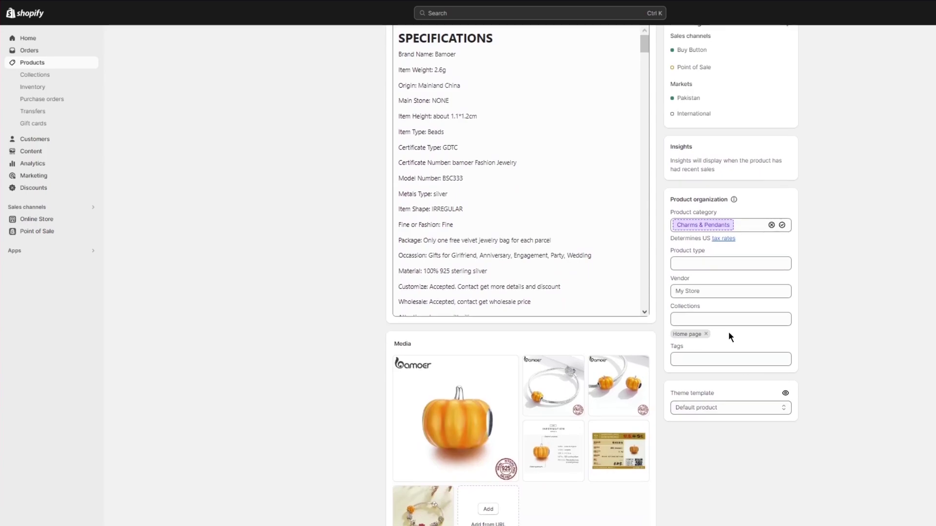
click(706, 320)
click(793, 305)
scroll(777, 274, down, 7)
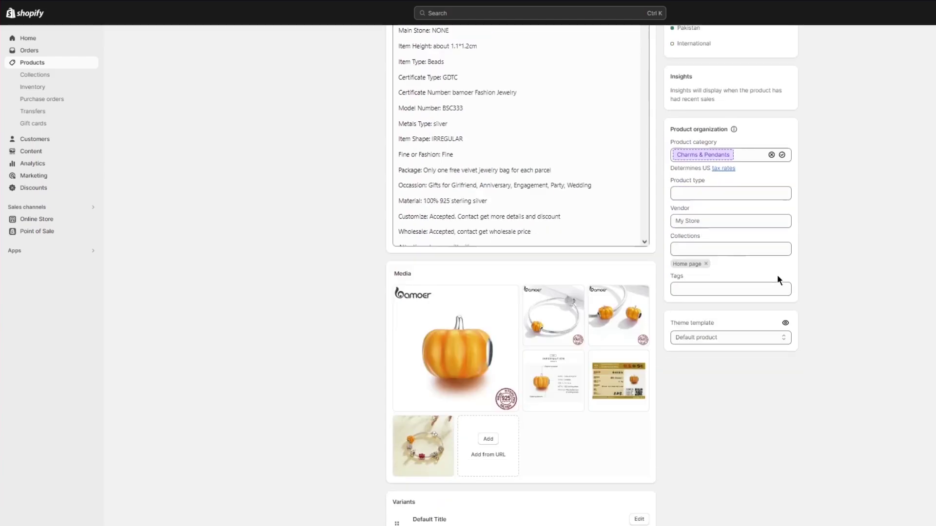
scroll(775, 268, up, 3)
scroll(775, 268, up, 6)
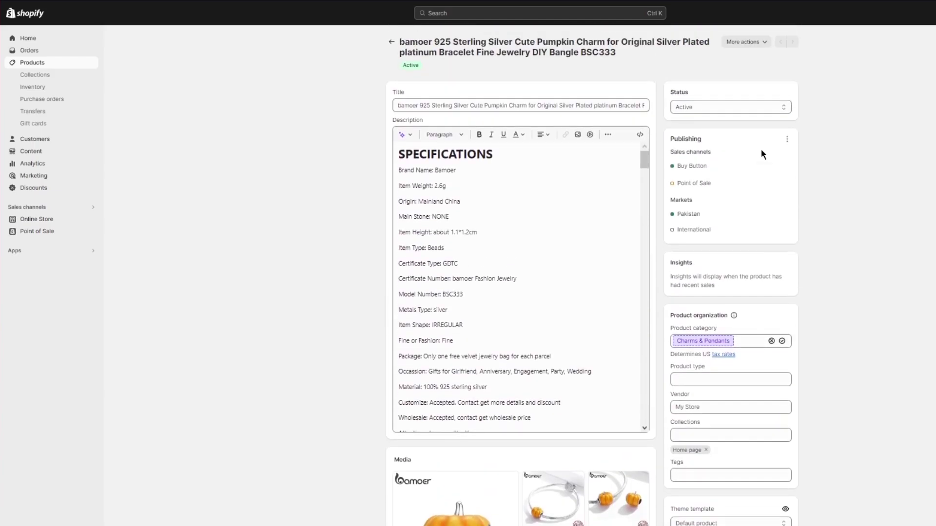
click(390, 42)
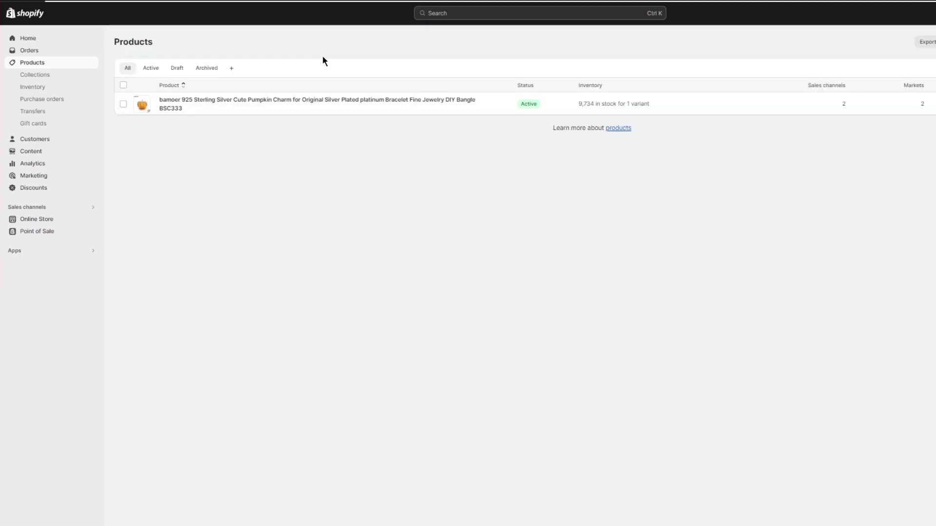
Open the admin's Online Store section and reload the page after the 500 error.
click(39, 219)
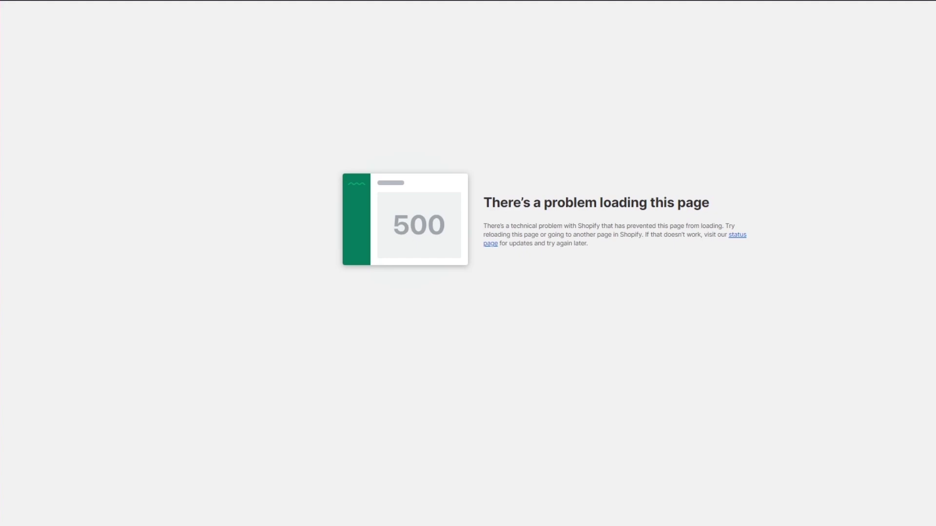
key(F5)
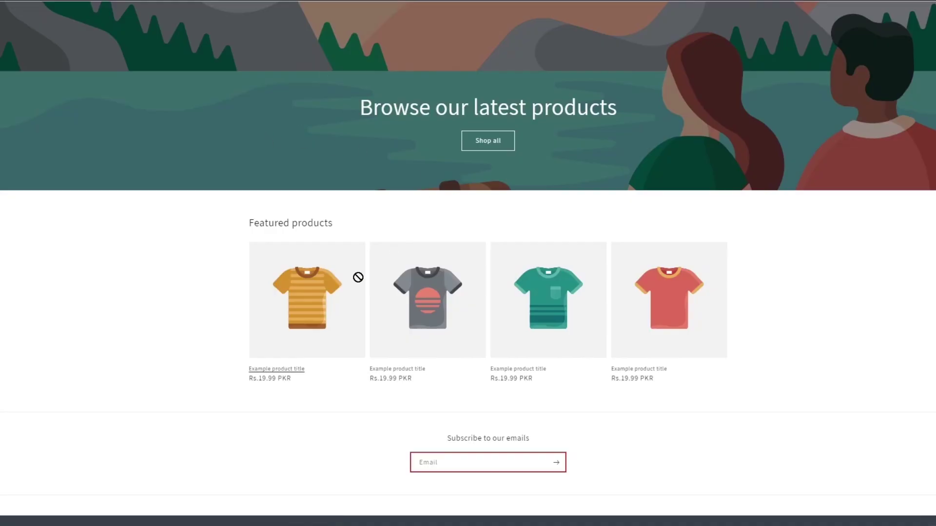
scroll(356, 273, up, 4)
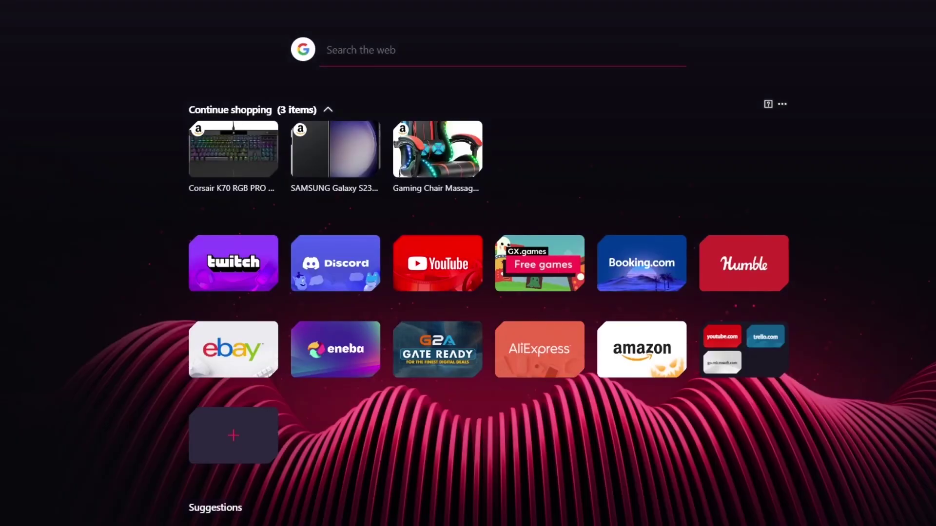
Go to the Shopify website, search the web for PageFly, and dismiss the free-trial banner.
text(shop)
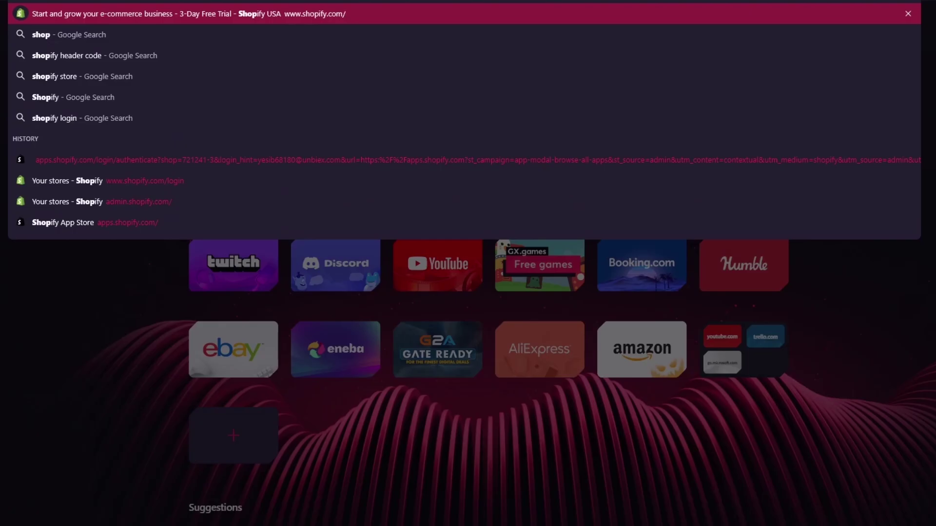
key(Return)
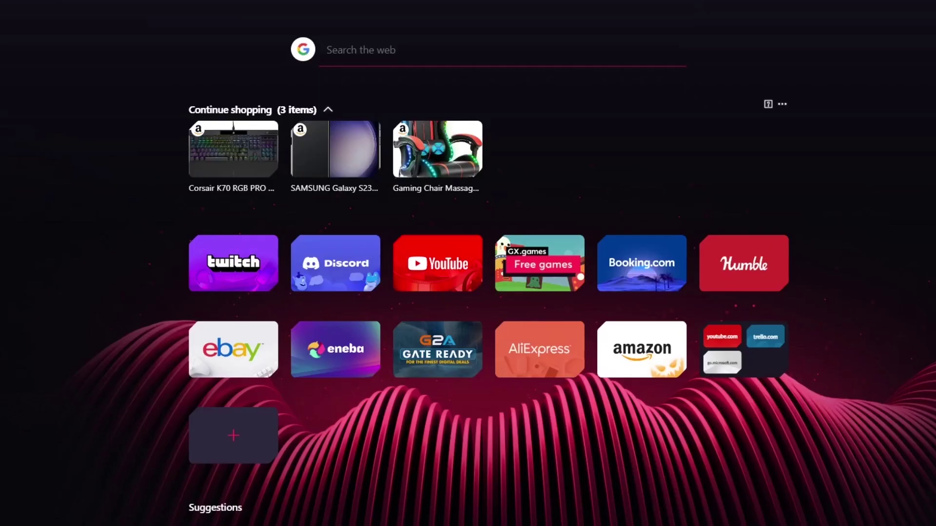
text(pagef)
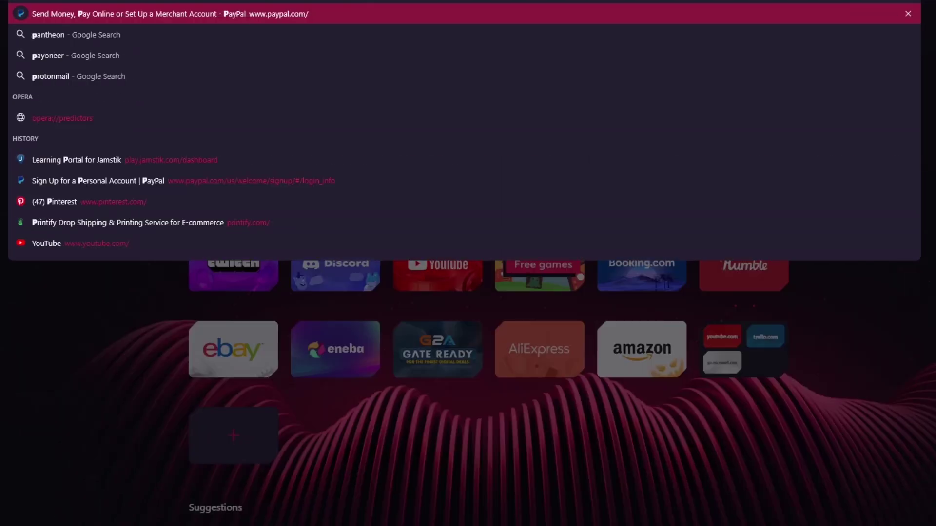
text(ly)
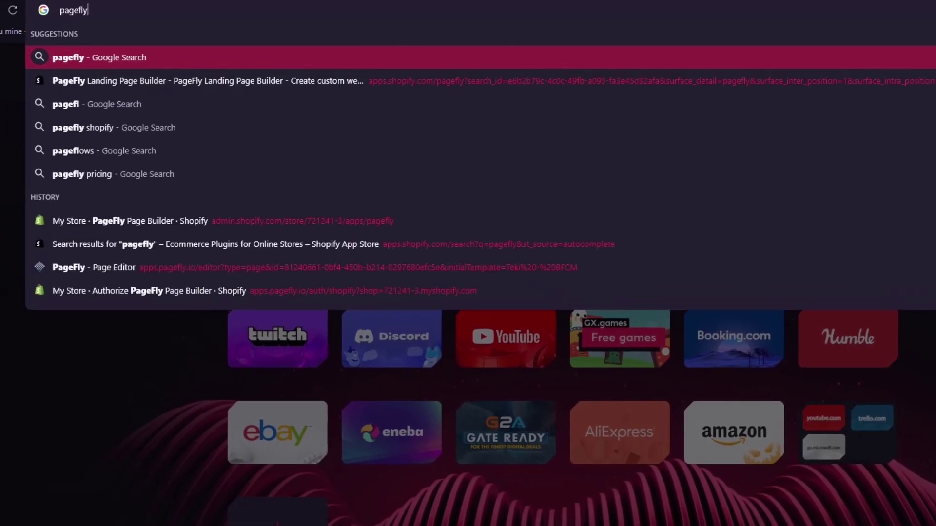
key(Return)
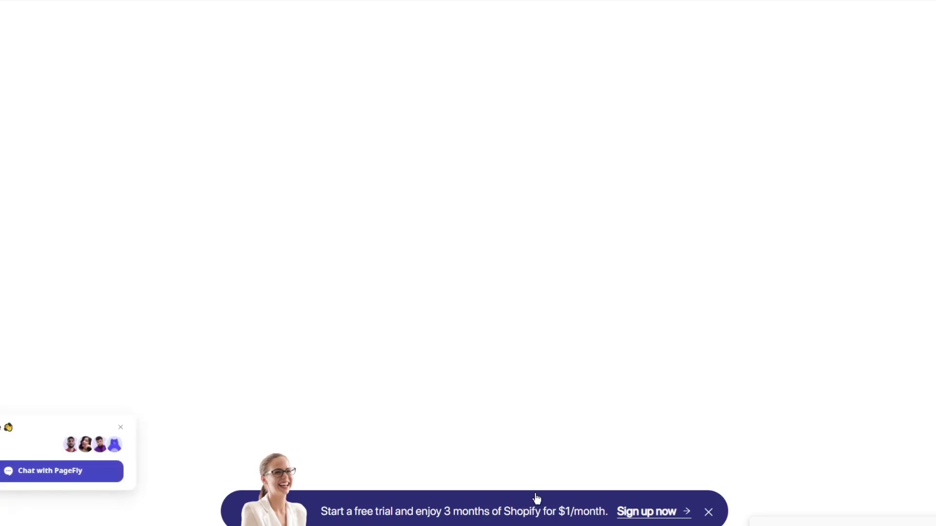
click(708, 513)
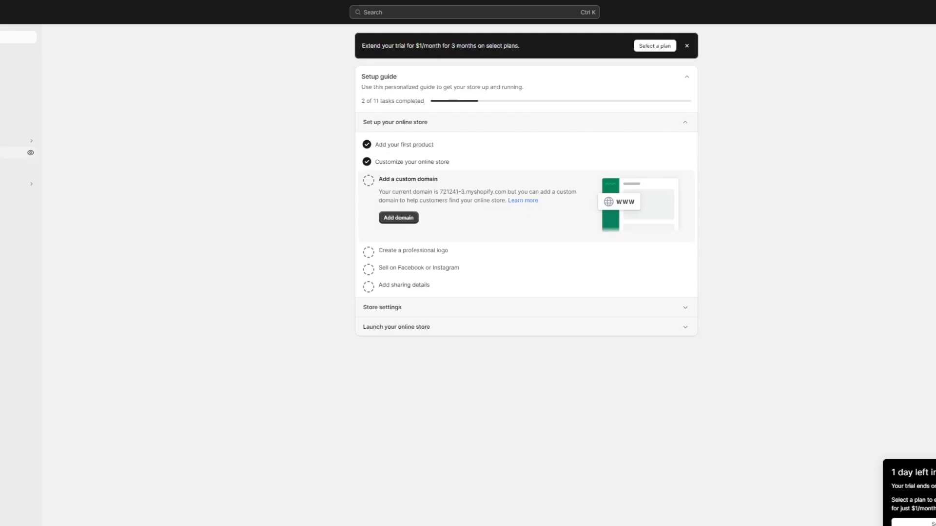
Open the admin Online Store section, accept PageFly's cookies, and view its Solutions menu.
click(17, 152)
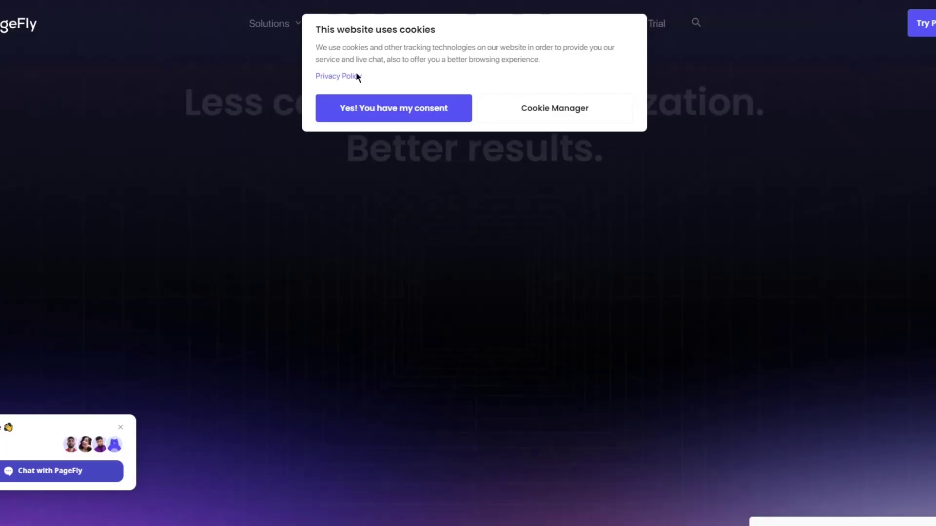
click(454, 116)
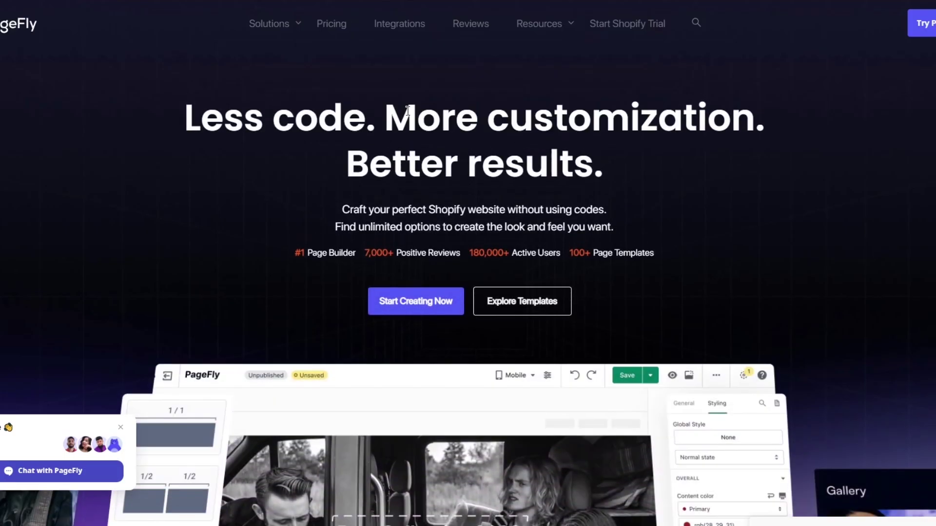
mouse_move(278, 23)
mouse_move(299, 25)
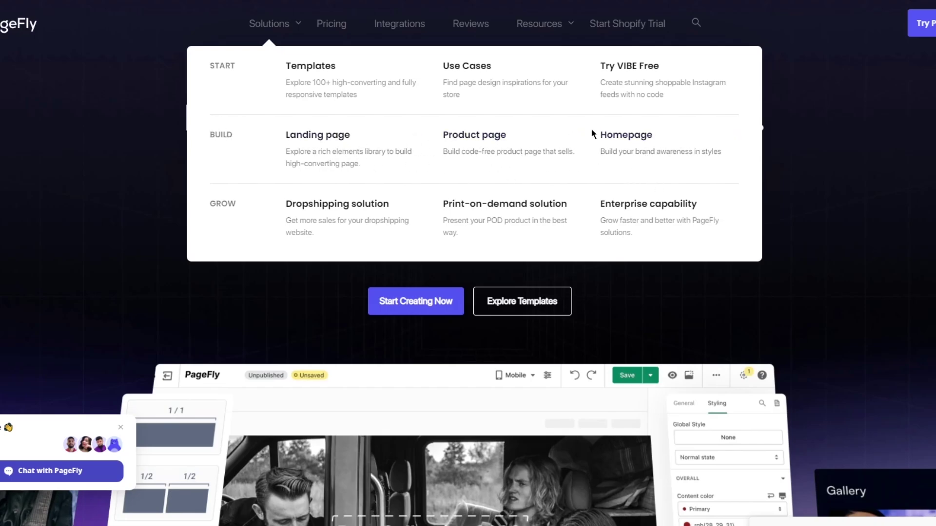
mouse_move(249, 35)
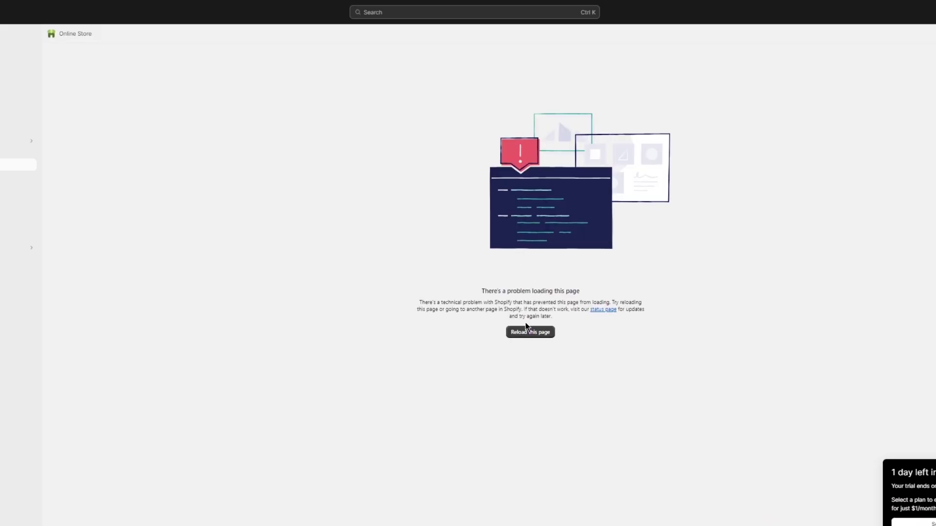
Reload the failed Online Store page and open the Dawn theme in the theme editor.
click(525, 329)
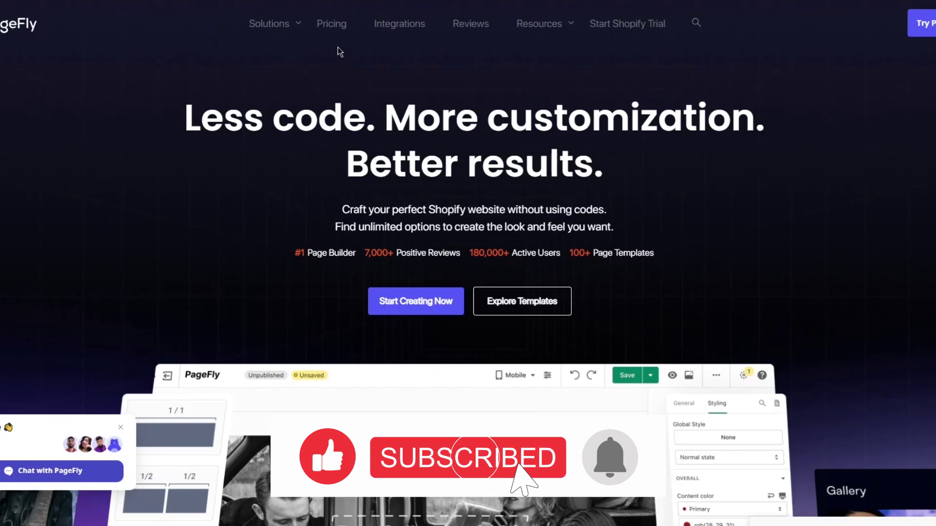
mouse_move(285, 25)
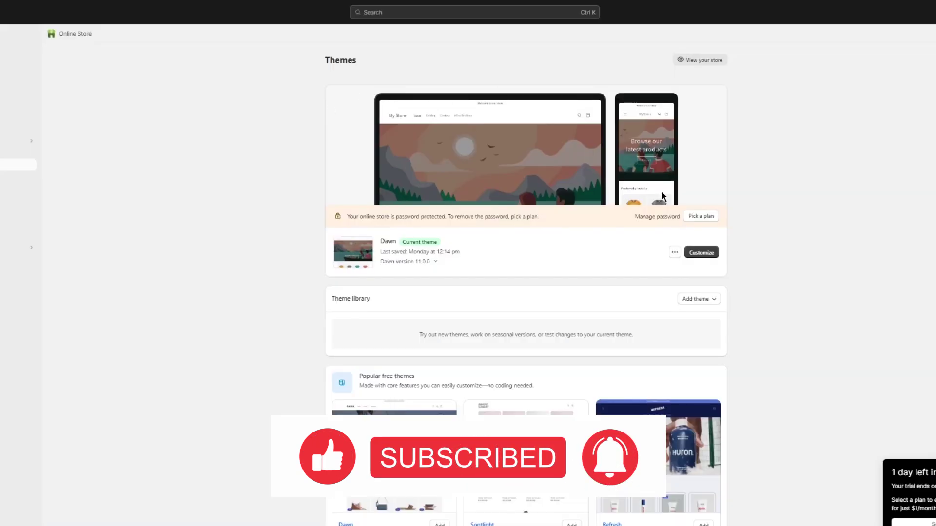
click(701, 255)
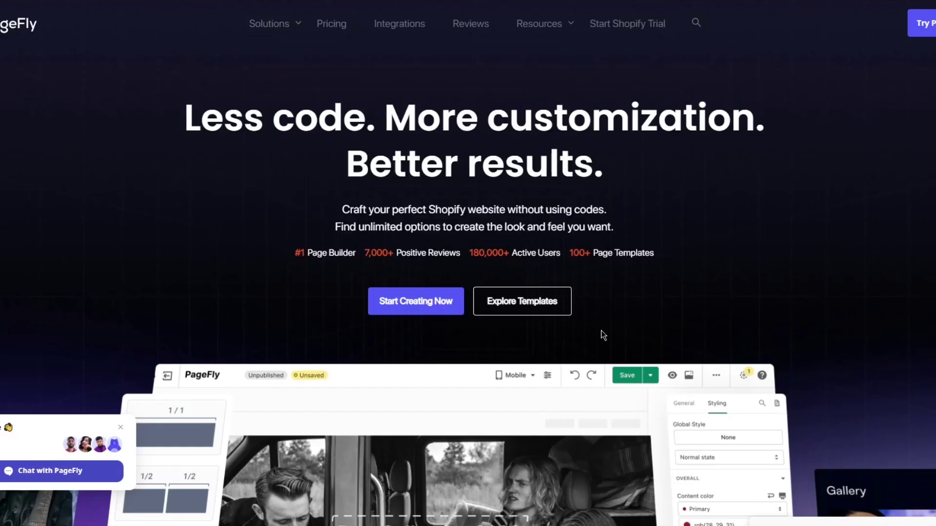
Browse PageFly's Seasonal, Collection, Product and Home page templates, then preview the Chester template.
click(524, 307)
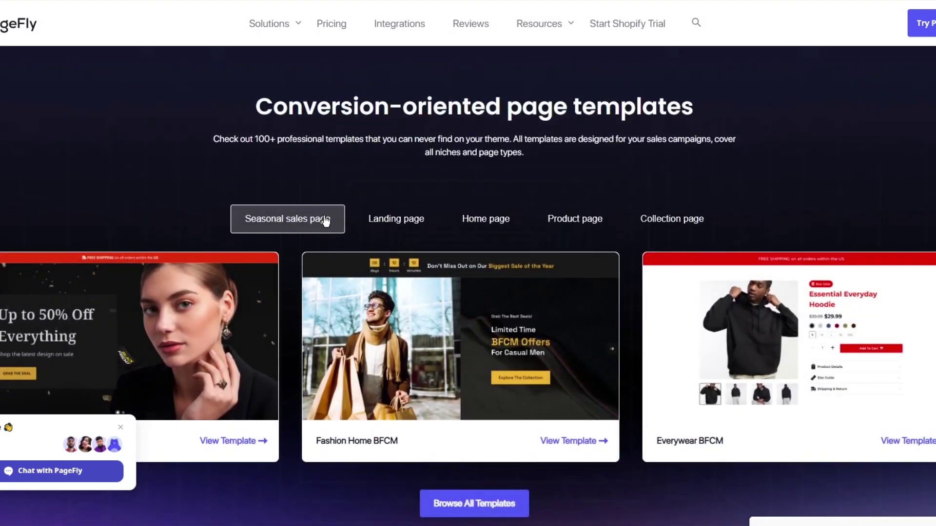
click(648, 223)
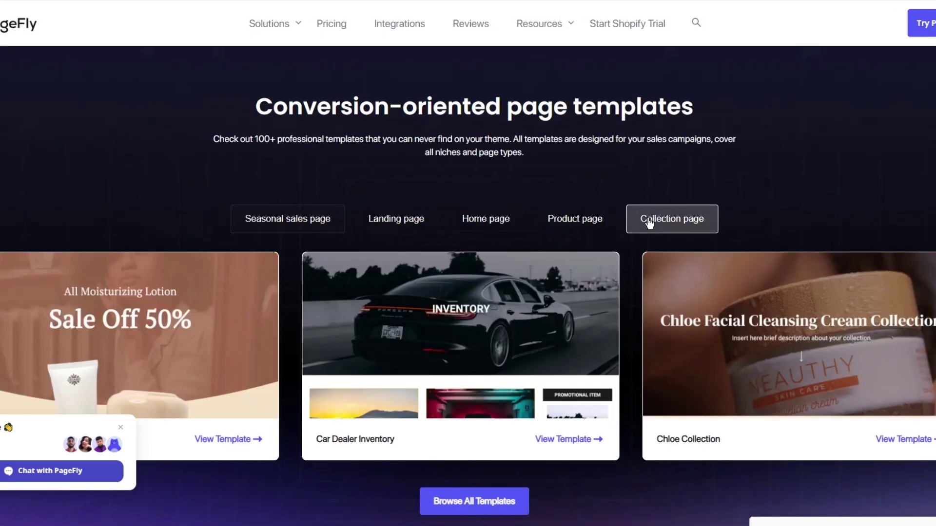
click(563, 221)
click(501, 221)
click(671, 219)
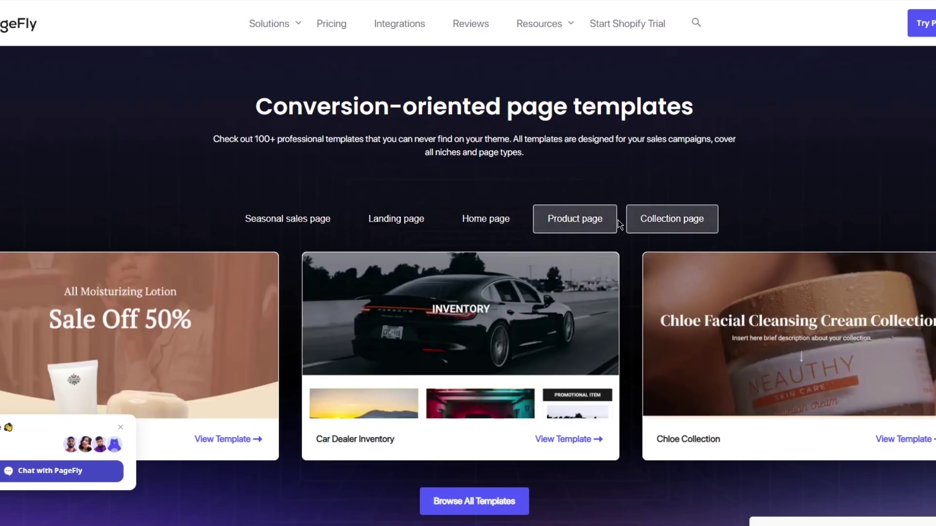
click(287, 219)
click(465, 218)
scroll(480, 235, down, 2)
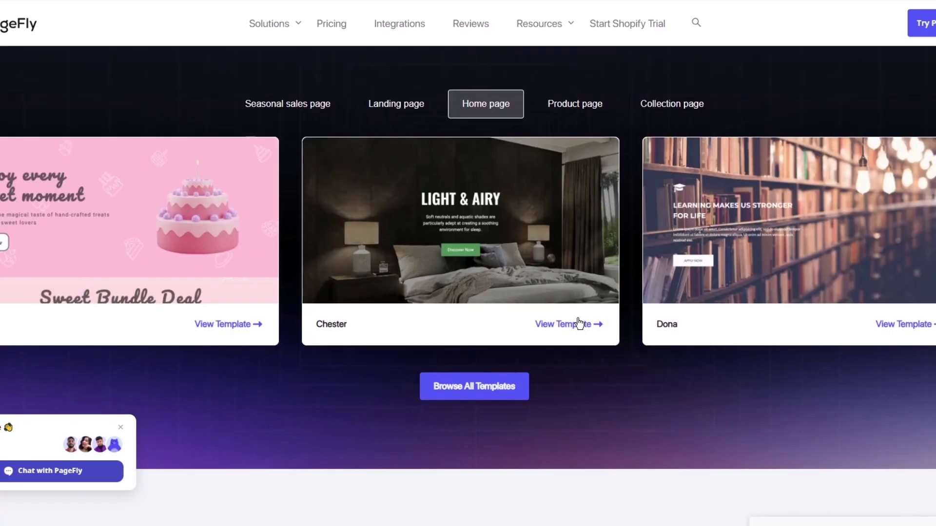
click(310, 103)
click(584, 328)
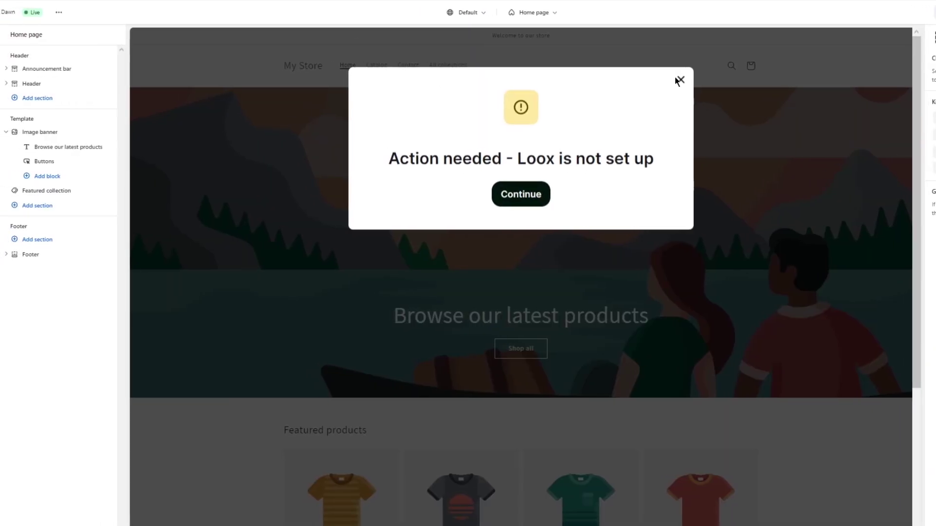
Close the Loox setup notice and browse the editor's template list, including Pages and Checkout.
click(680, 79)
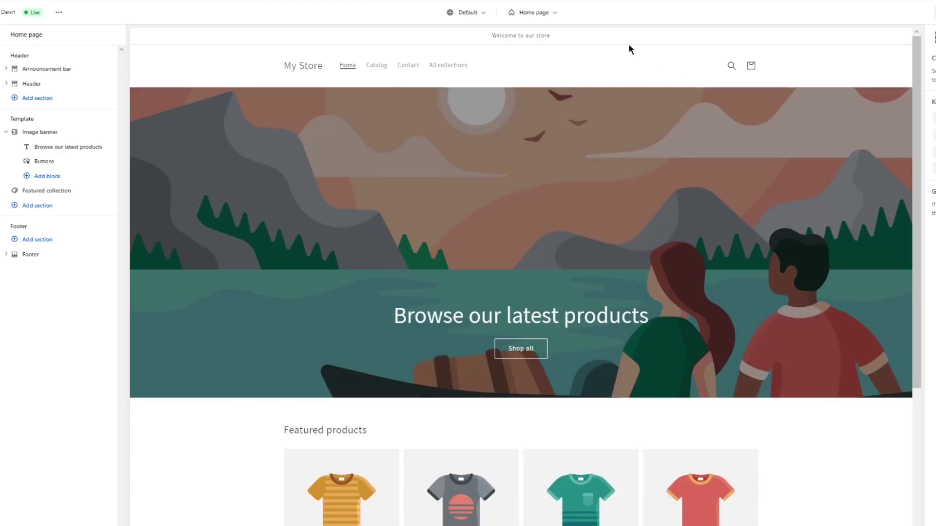
click(535, 13)
click(514, 130)
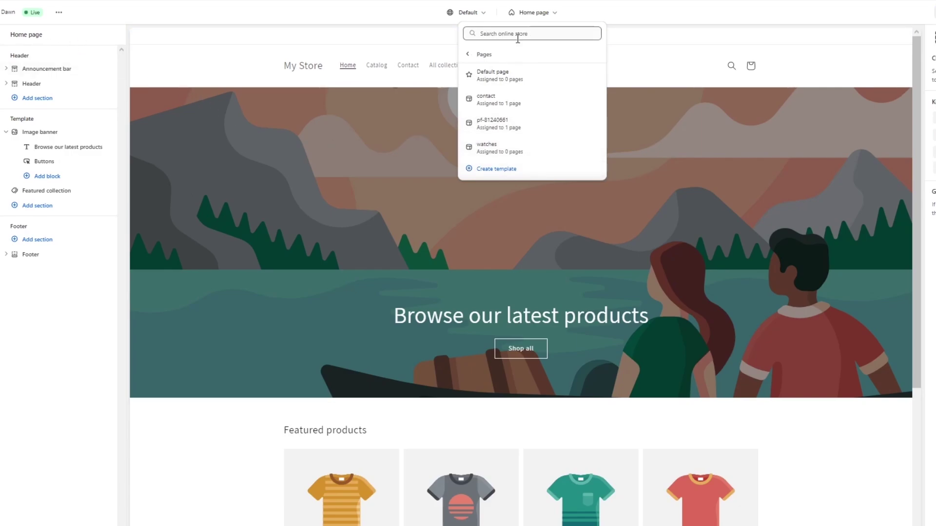
click(536, 13)
click(536, 13)
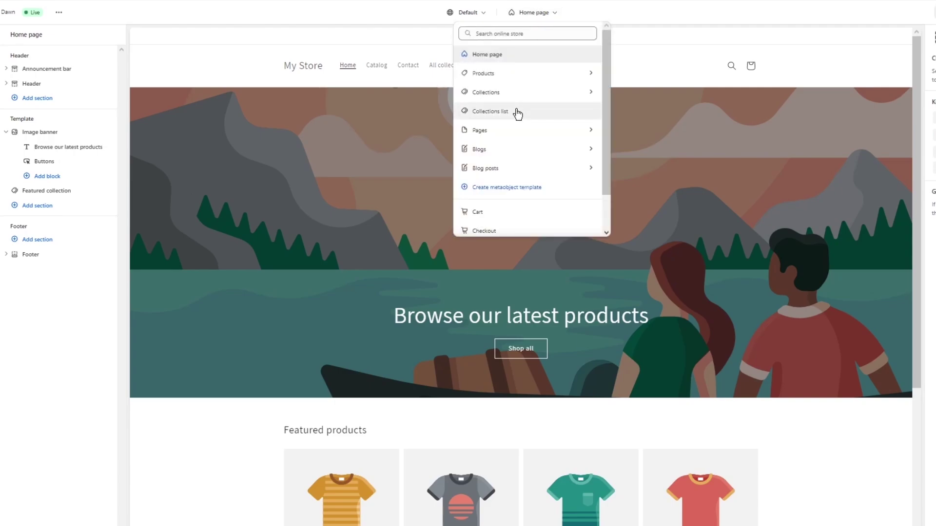
scroll(515, 187, down, 1)
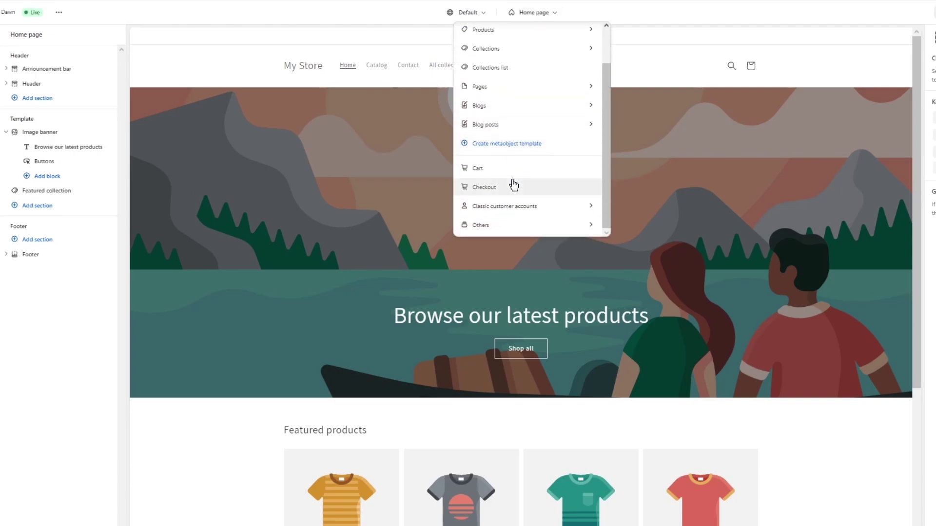
click(511, 185)
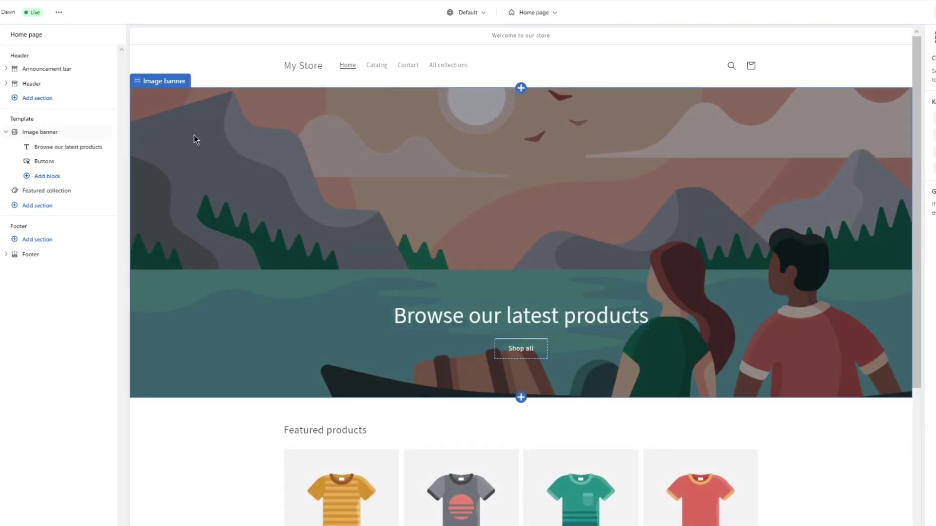
Remove the assigned collection from the home page's Featured collection section.
scroll(329, 212, down, 3)
click(379, 322)
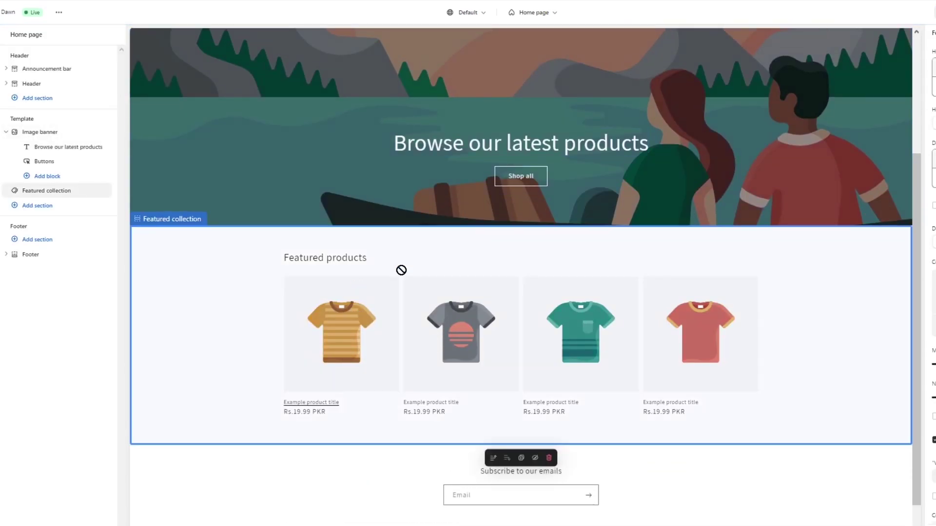
scroll(873, 295, down, 1)
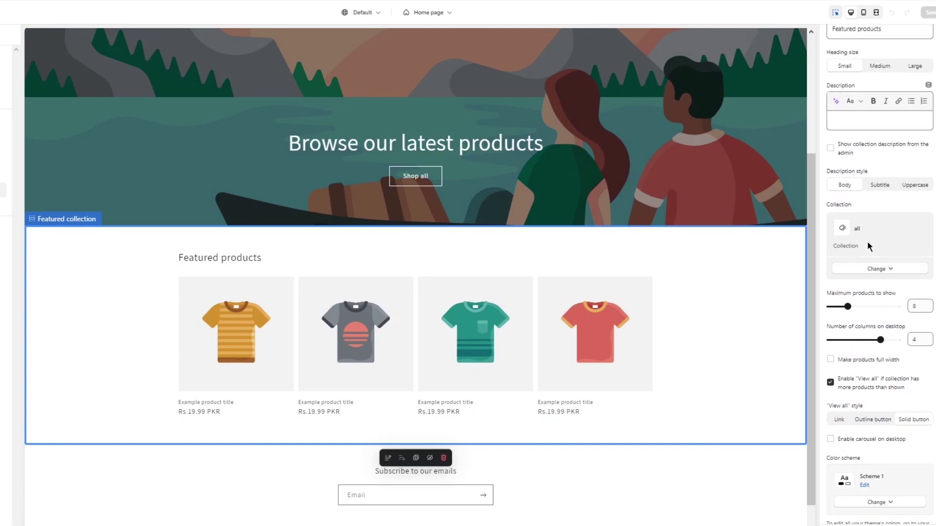
click(885, 268)
click(880, 300)
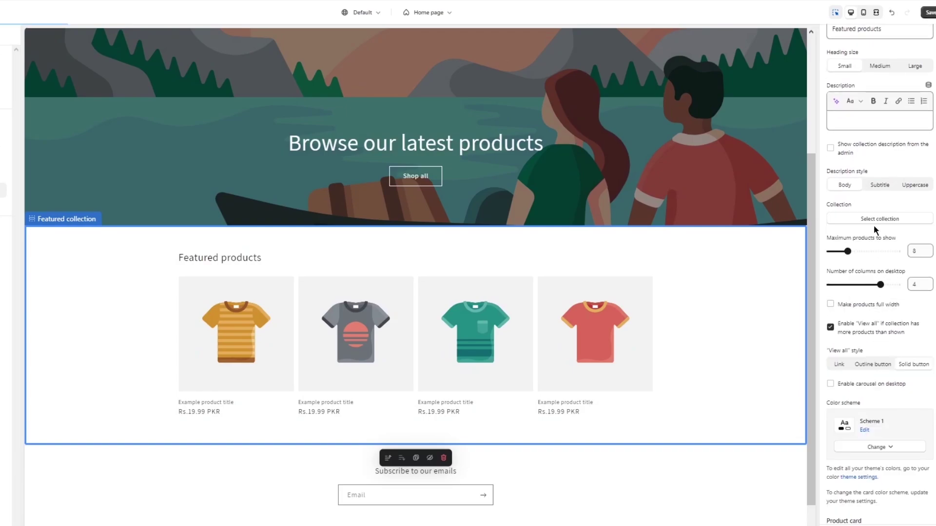
scroll(864, 396, down, 4)
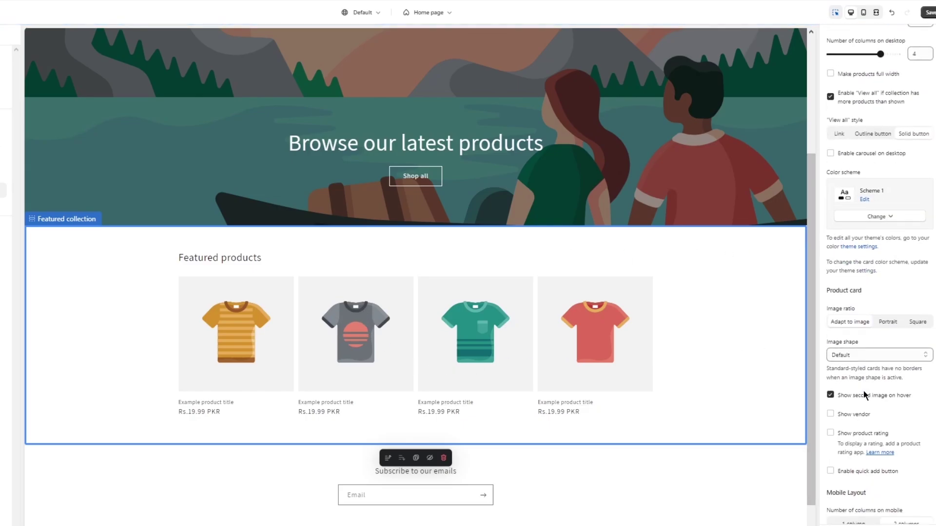
scroll(864, 396, down, 3)
scroll(877, 243, up, 10)
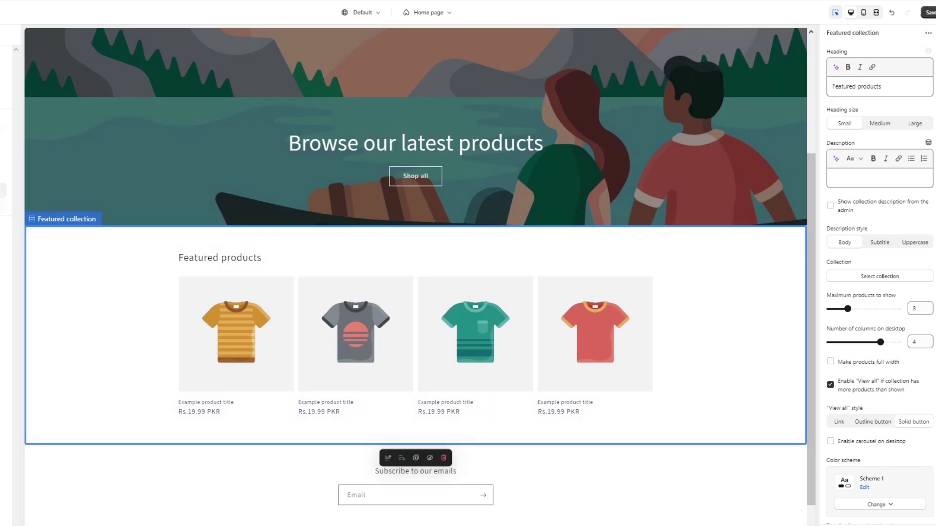
Add a Featured product section to the home page and start creating a new product for it.
click(8, 232)
click(70, 271)
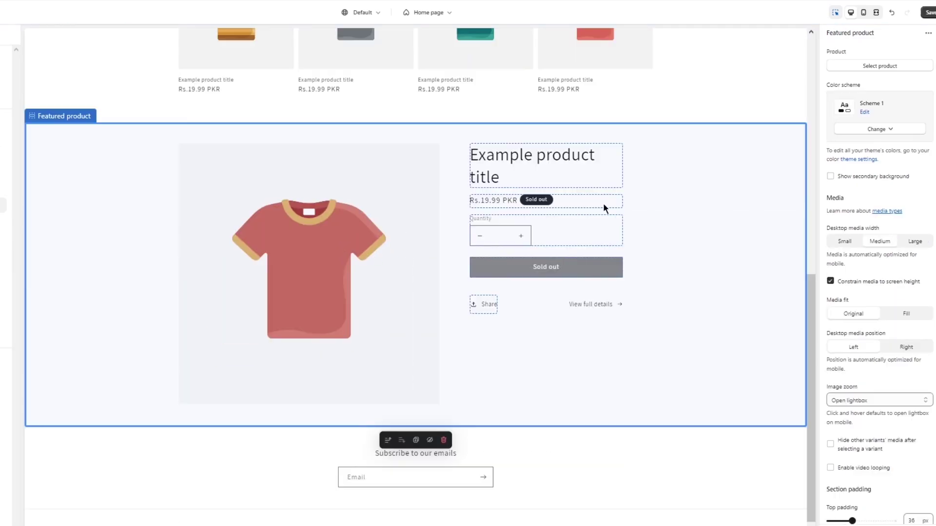
click(871, 72)
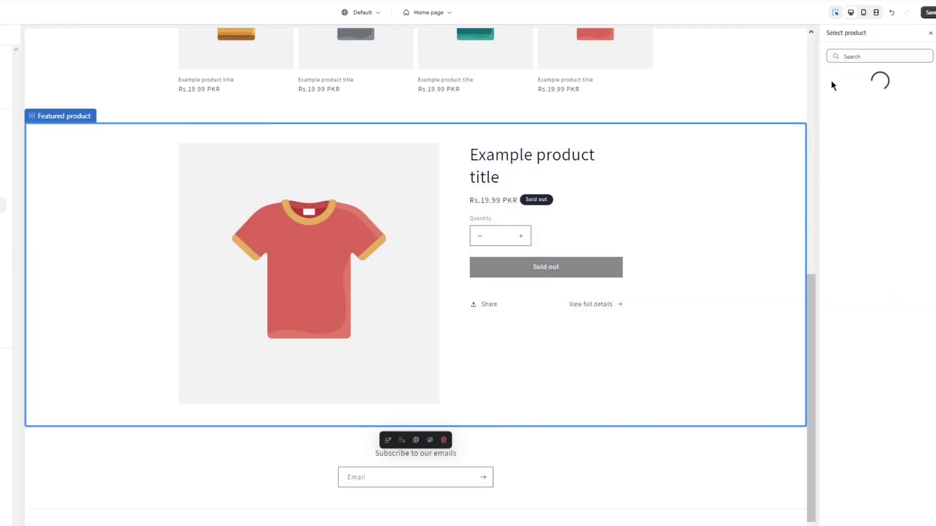
click(865, 81)
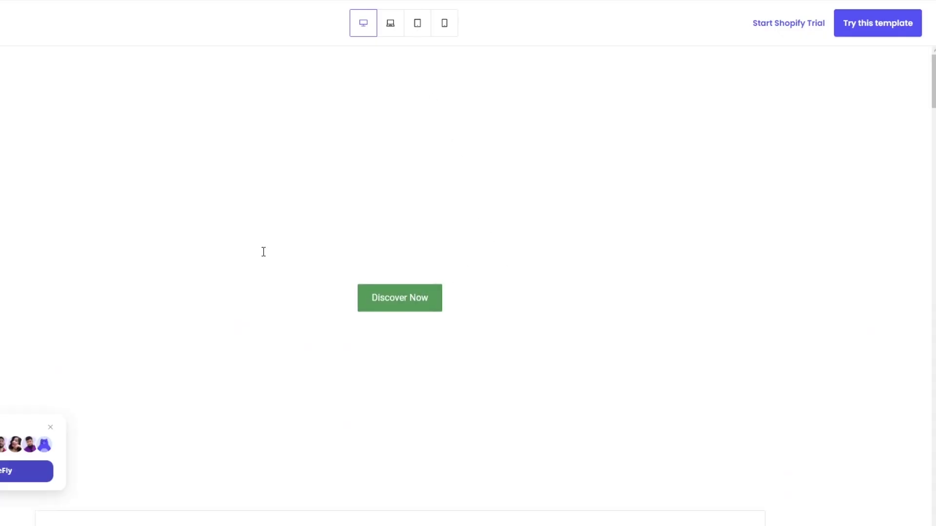
Scroll through the Chester demo store page to view its Daily Deal products.
scroll(195, 253, down, 5)
scroll(256, 271, down, 9)
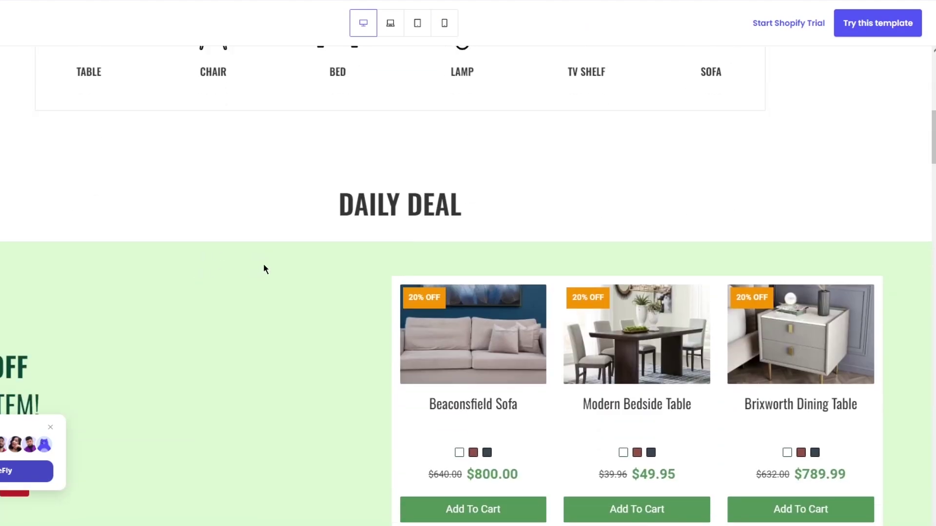
scroll(380, 272, up, 7)
scroll(536, 219, up, 7)
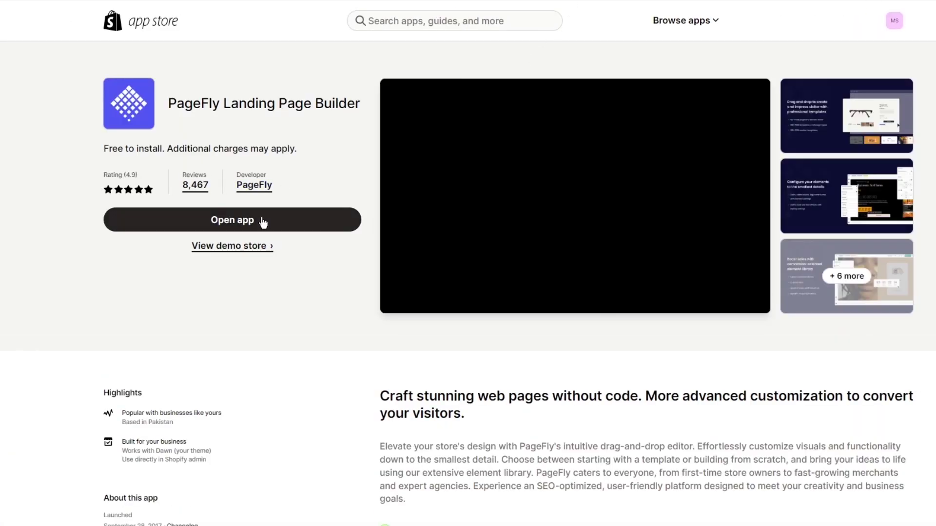
Open the installed PageFly Landing Page Builder app from its App Store listing.
click(263, 219)
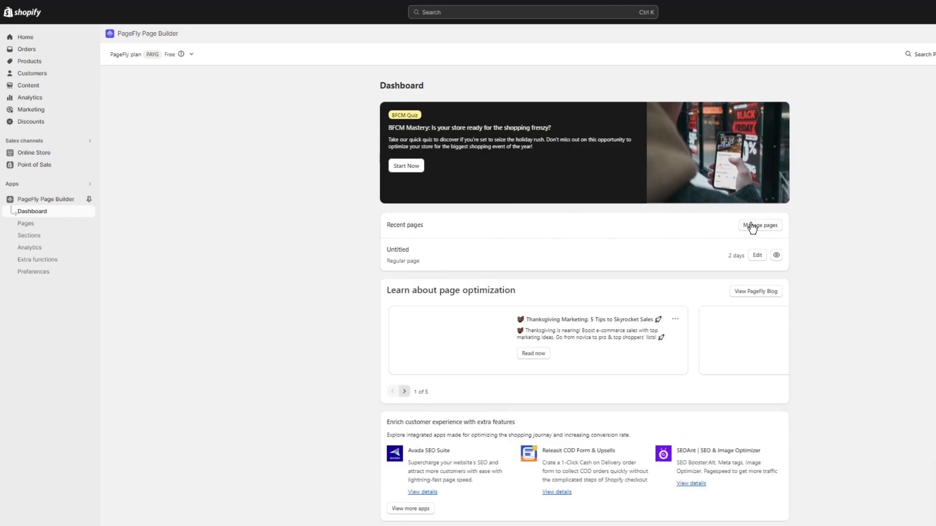
Browse PageFly's home page templates, then go to the store's Products area.
click(751, 226)
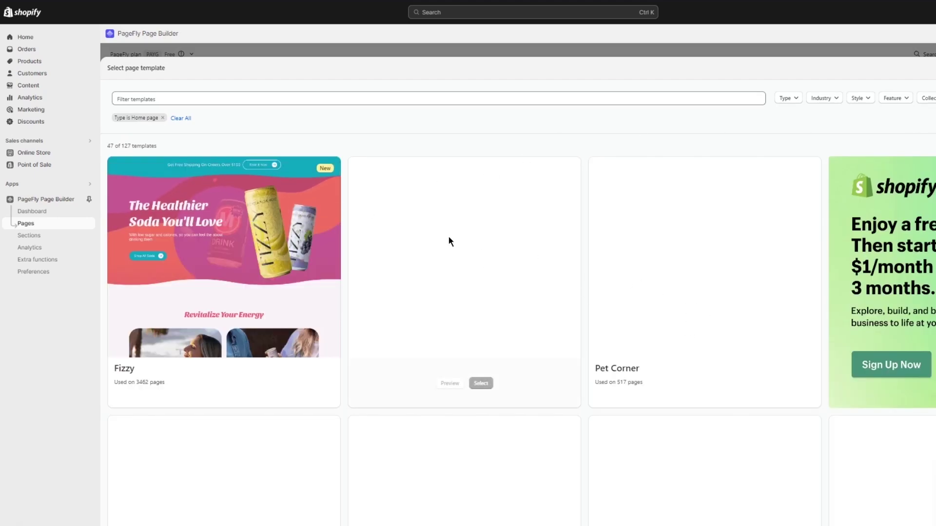
click(21, 62)
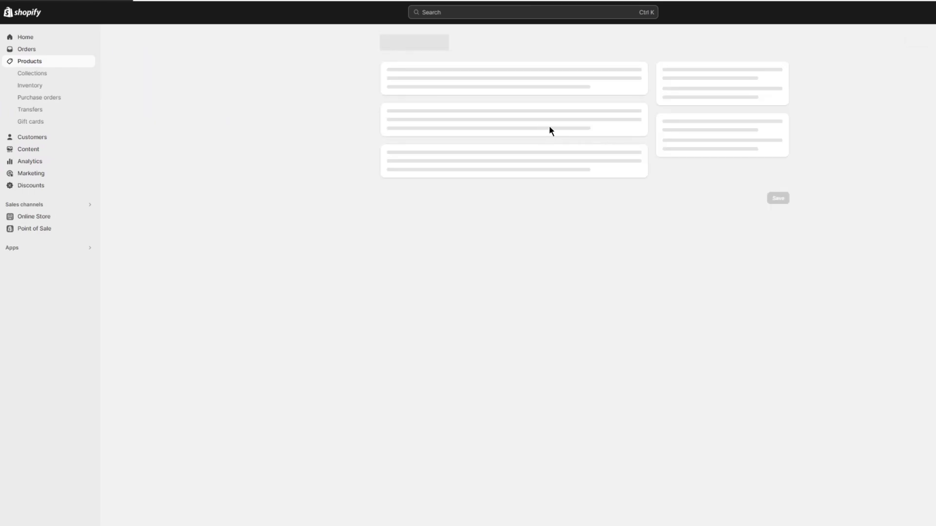
Create and save an active product titled 'okio0jiok', then begin another product.
click(442, 82)
text(okio0jiok)
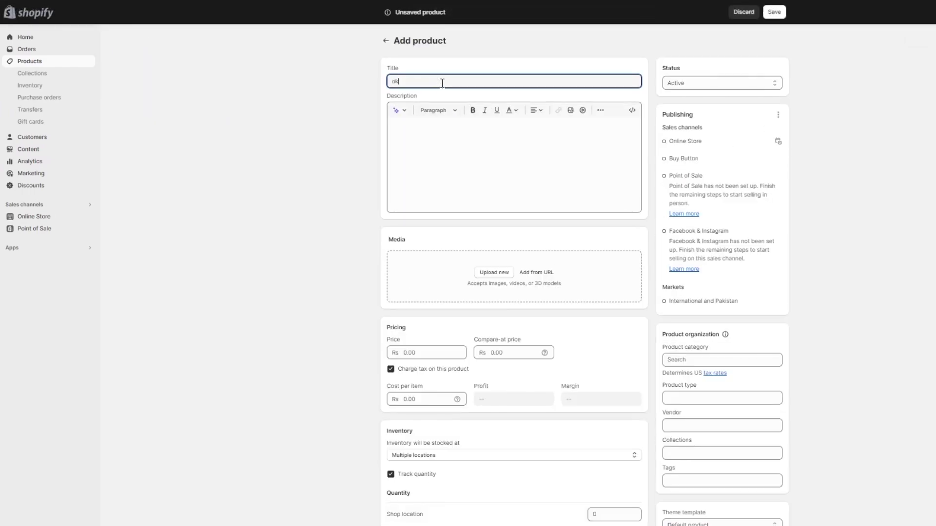
click(773, 15)
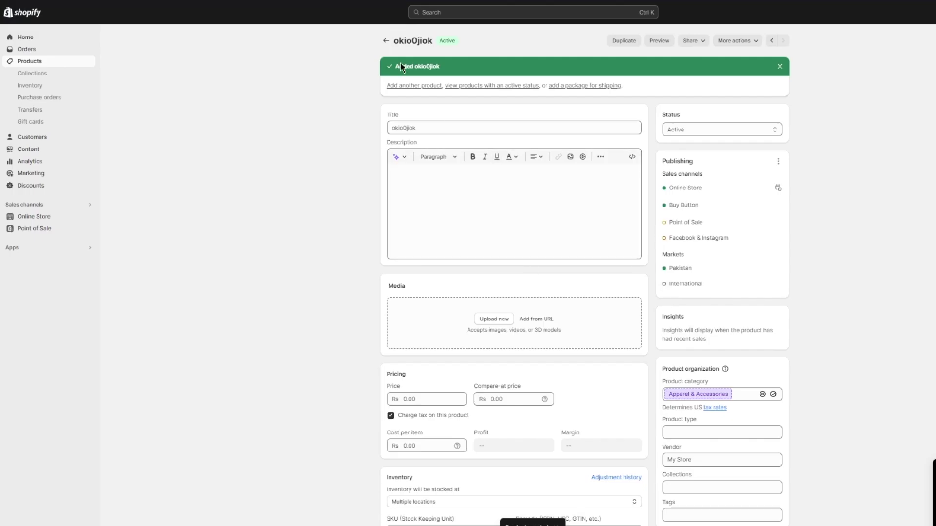
click(414, 85)
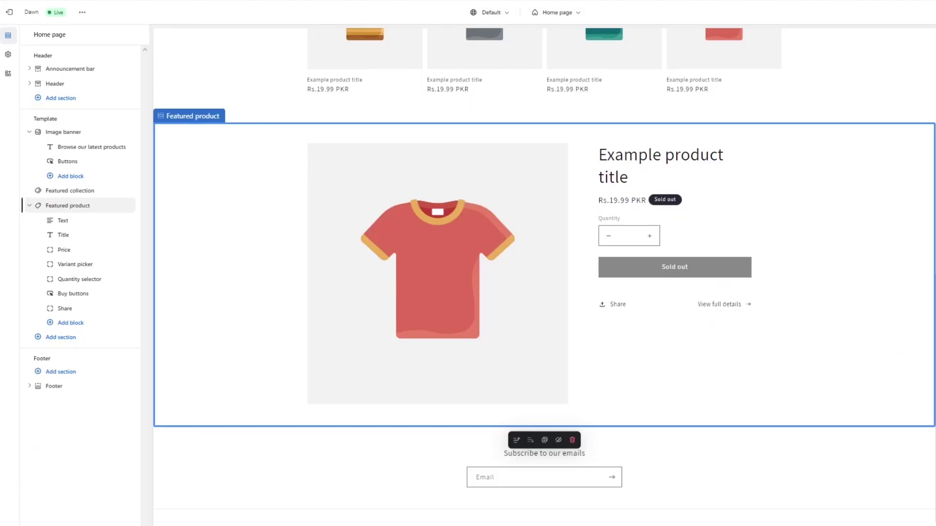
Reload the Dawn editor and open okio0jiok from the Featured collection preview.
key(F5)
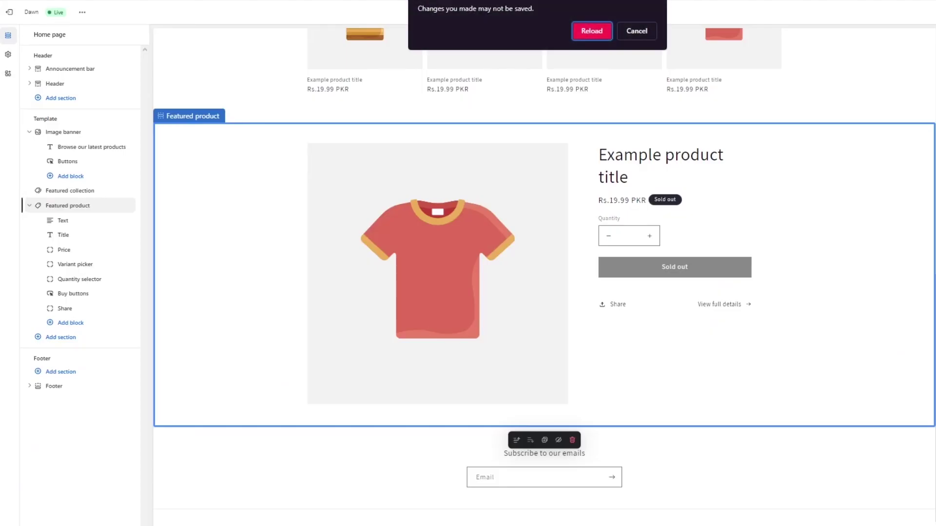
click(581, 31)
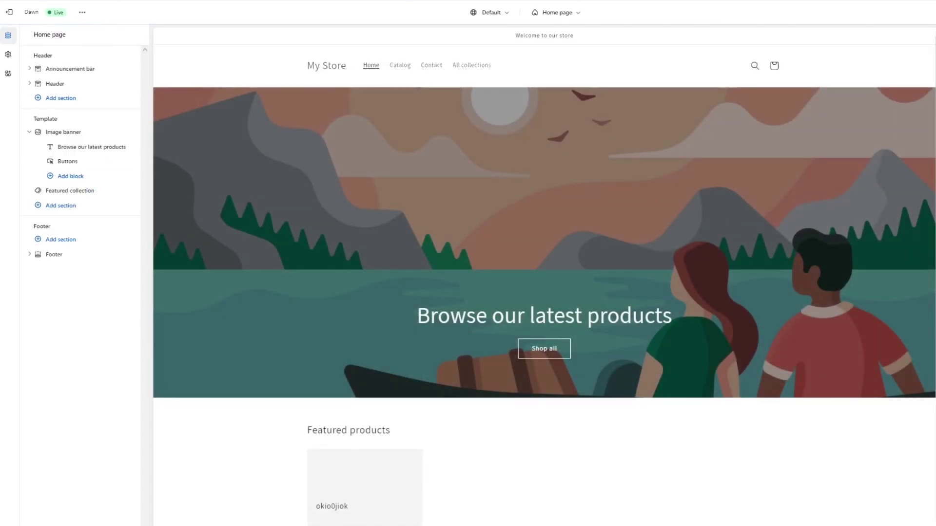
click(63, 191)
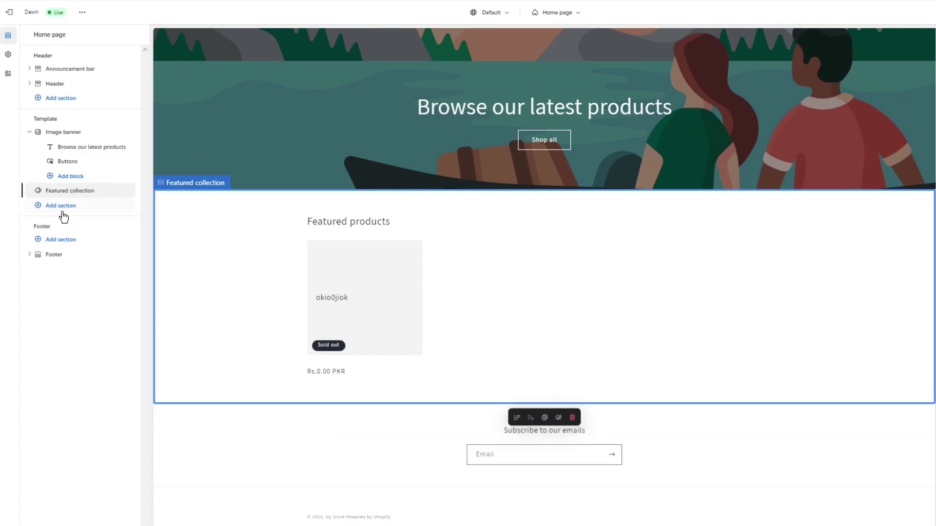
click(347, 290)
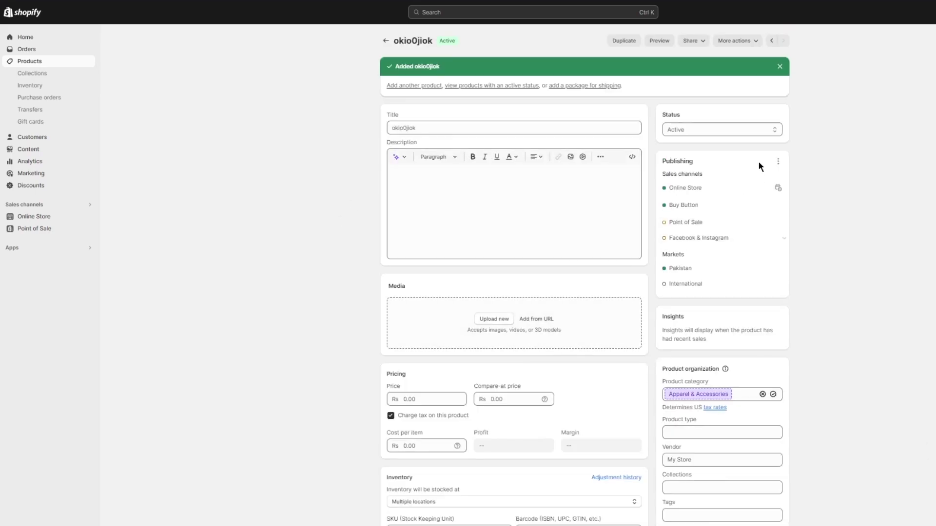
Enable 'Continue selling when out of stock' for okio0jiok and save the product.
scroll(536, 192, down, 4)
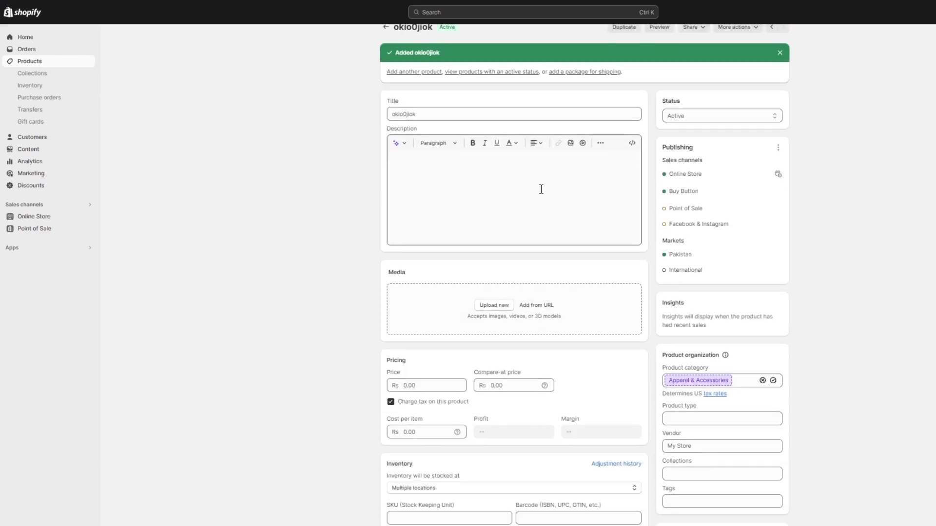
scroll(449, 291, down, 3)
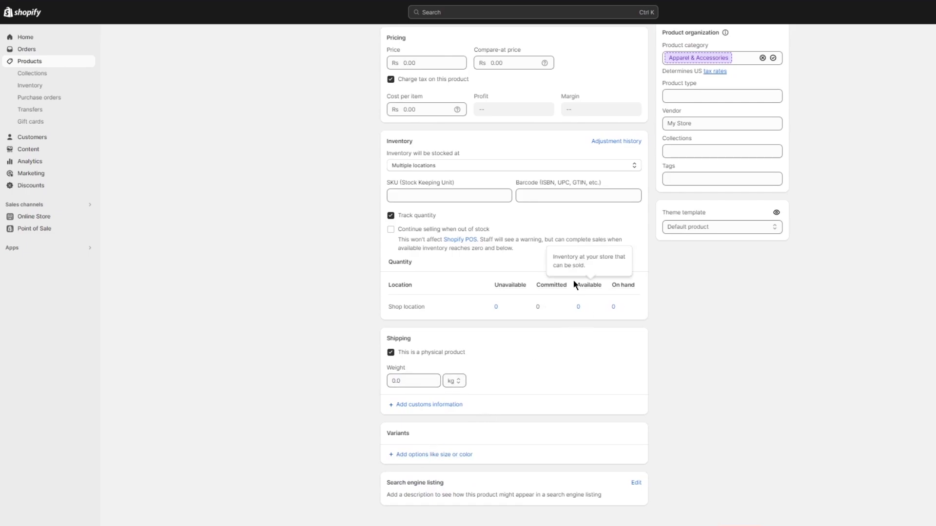
scroll(573, 280, up, 2)
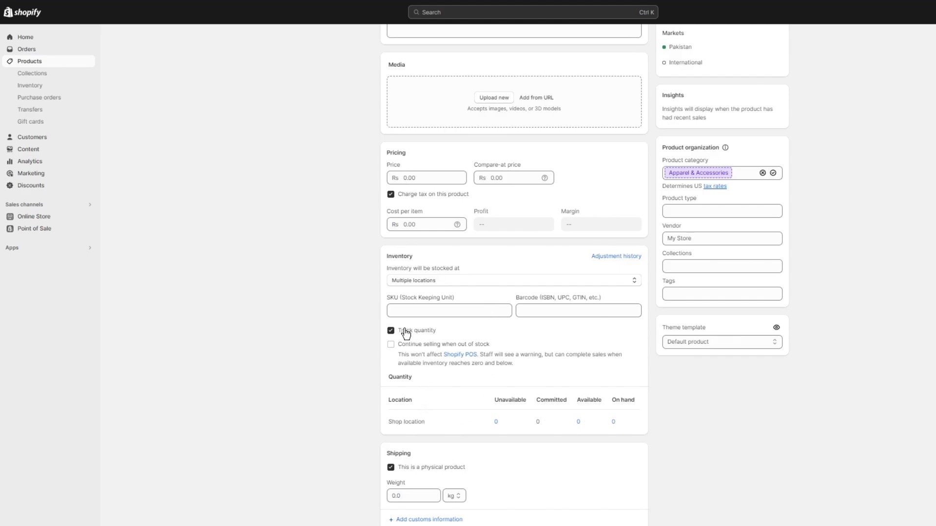
click(390, 345)
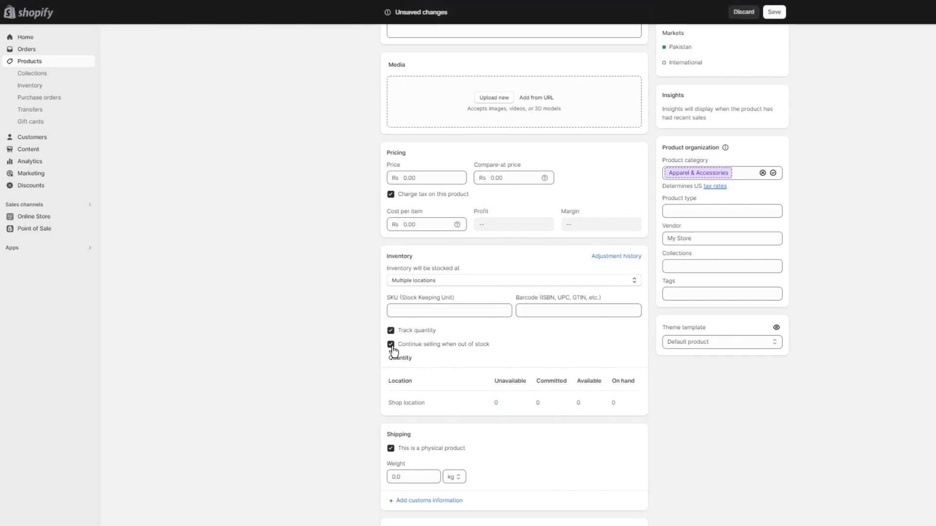
click(778, 11)
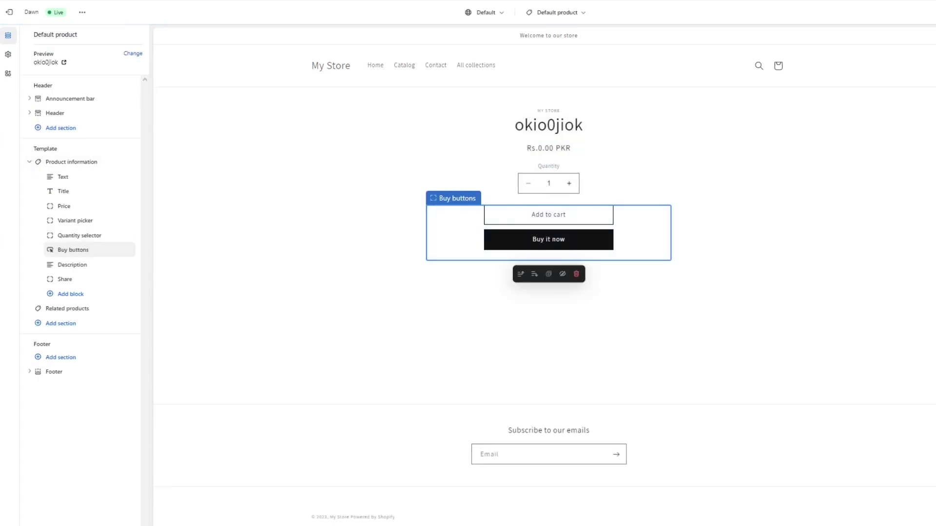
Go from the Buy it now checkout preview to the theme settings' Colors schemes.
click(561, 236)
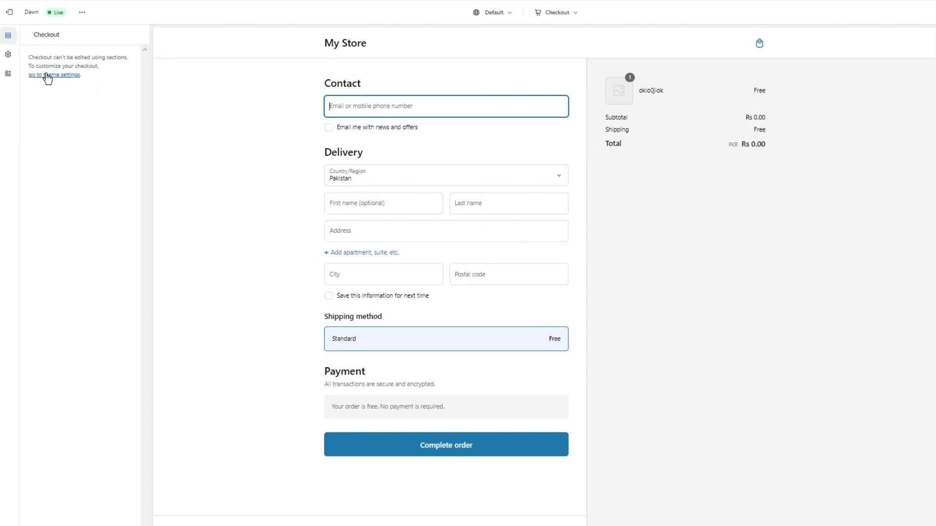
click(47, 77)
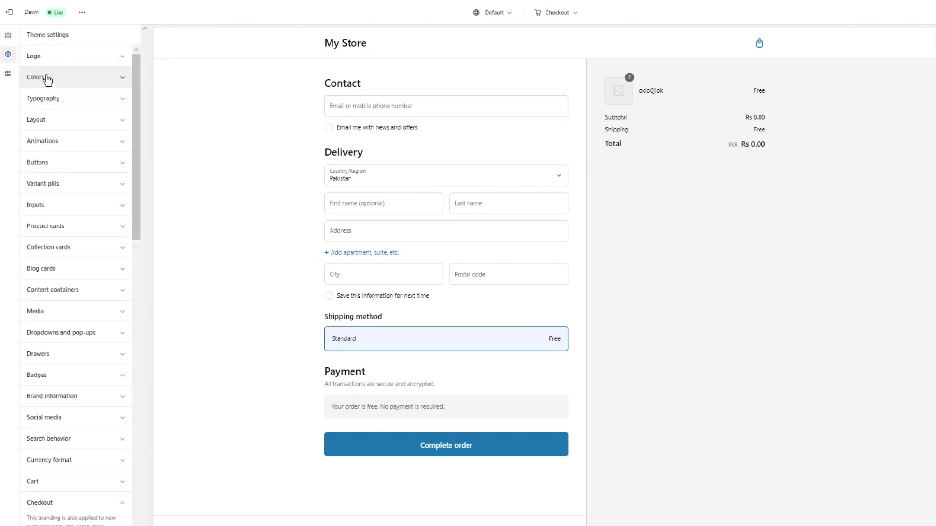
click(114, 57)
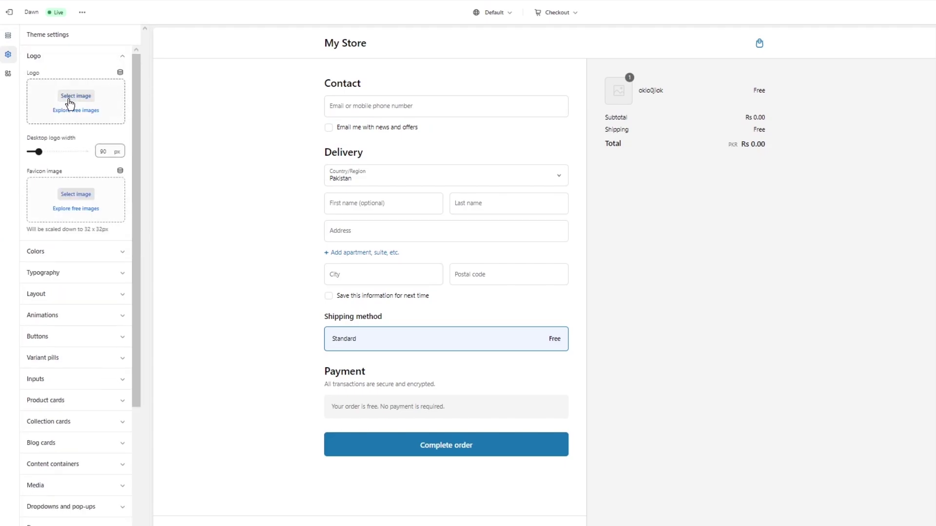
click(110, 254)
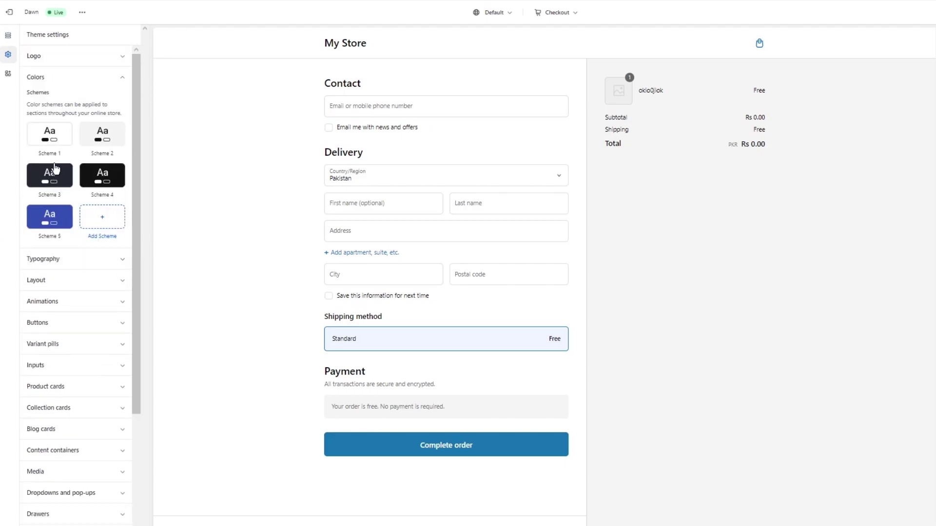
Change color Scheme 5's background from #334FB4 to the soft purple #AD86D8.
click(53, 223)
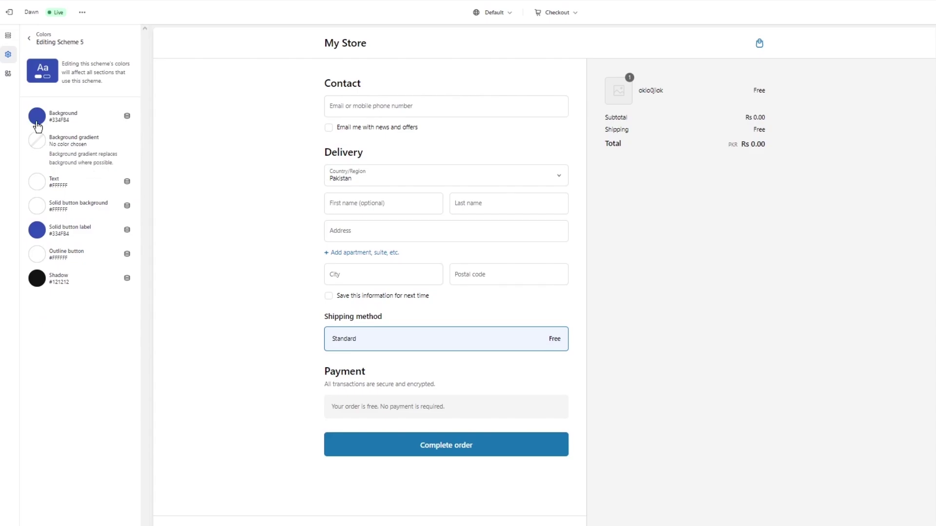
click(37, 121)
mouse_move(79, 153)
mouse_down()
mouse_move(38, 190)
mouse_move(74, 140)
mouse_move(66, 149)
mouse_up()
click(134, 77)
click(29, 37)
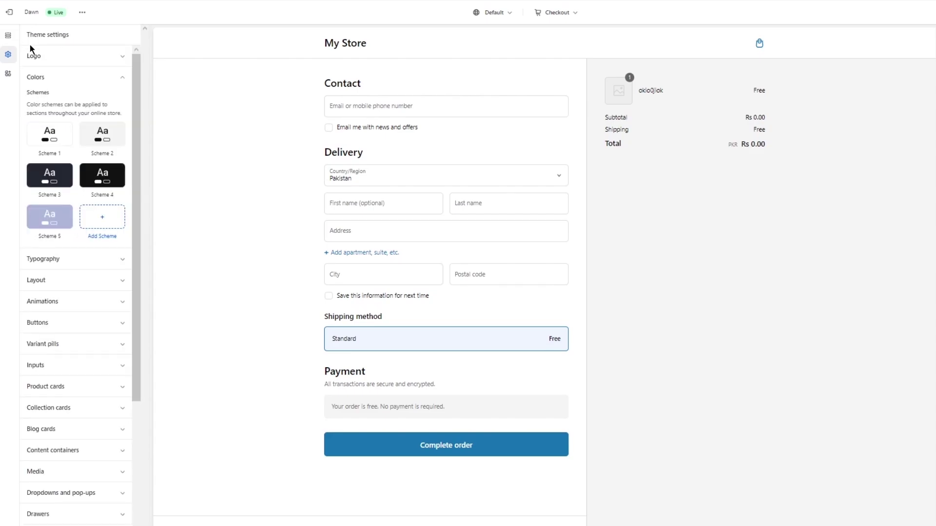
click(68, 77)
click(73, 77)
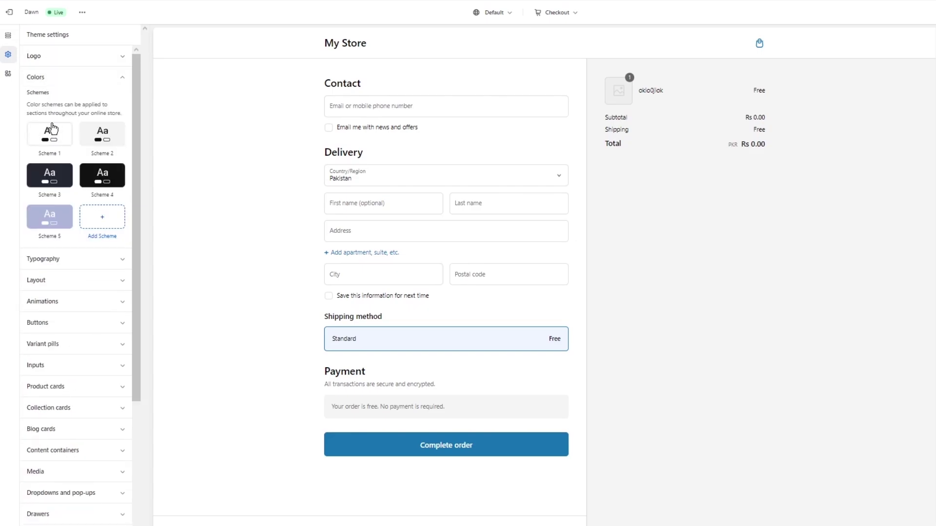